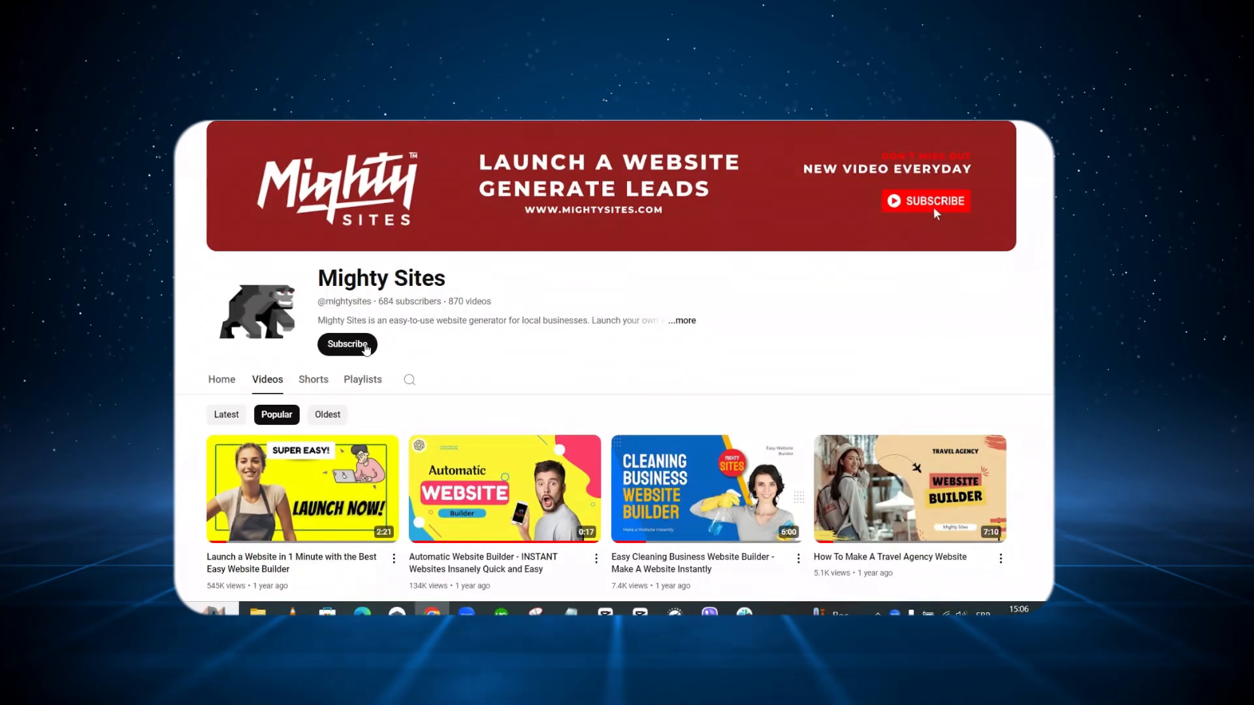
Subscribe to the Mighty Sites YouTube channel
{"action": "left_click", "coordinate": [365, 347]}
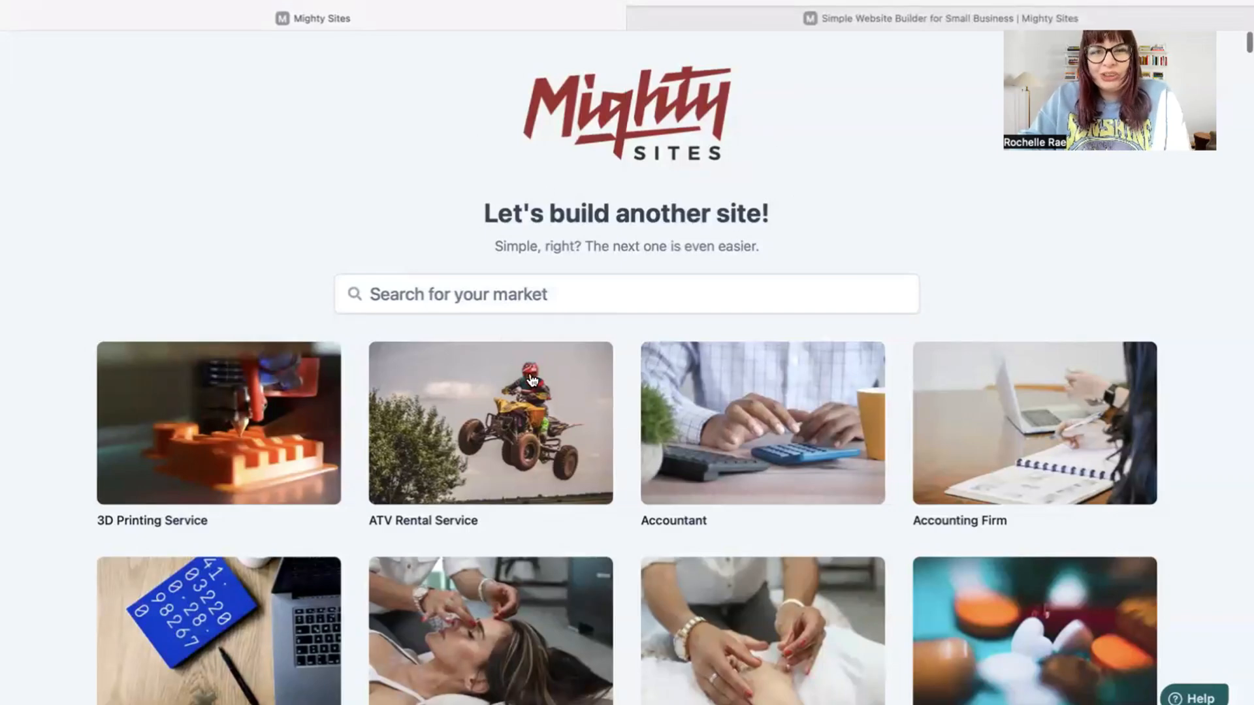
Search the market templates for 'locks' and choose the Locksmith template
{"action": "scroll", "coordinate": [328, 185], "scroll_direction": "down", "scroll_amount": 5}
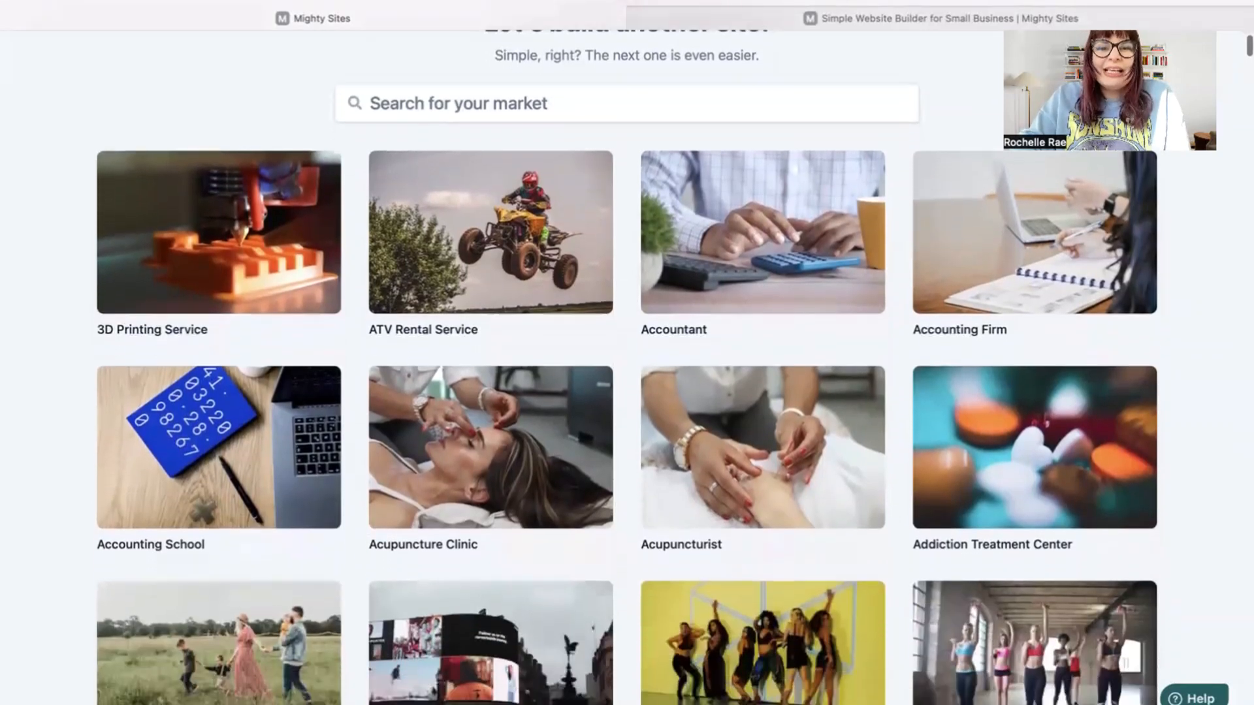
{"action": "scroll", "coordinate": [627, 365], "scroll_direction": "down", "scroll_amount": 6}
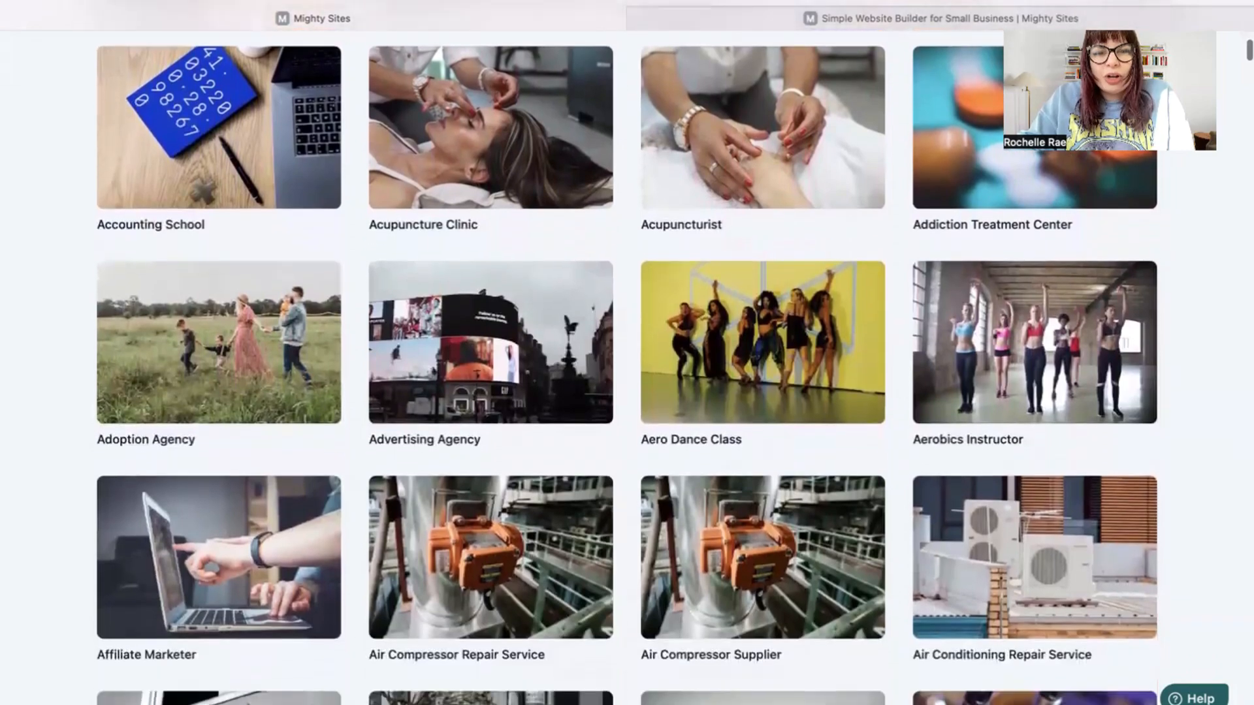
{"action": "scroll", "coordinate": [627, 366], "scroll_direction": "up", "scroll_amount": 3}
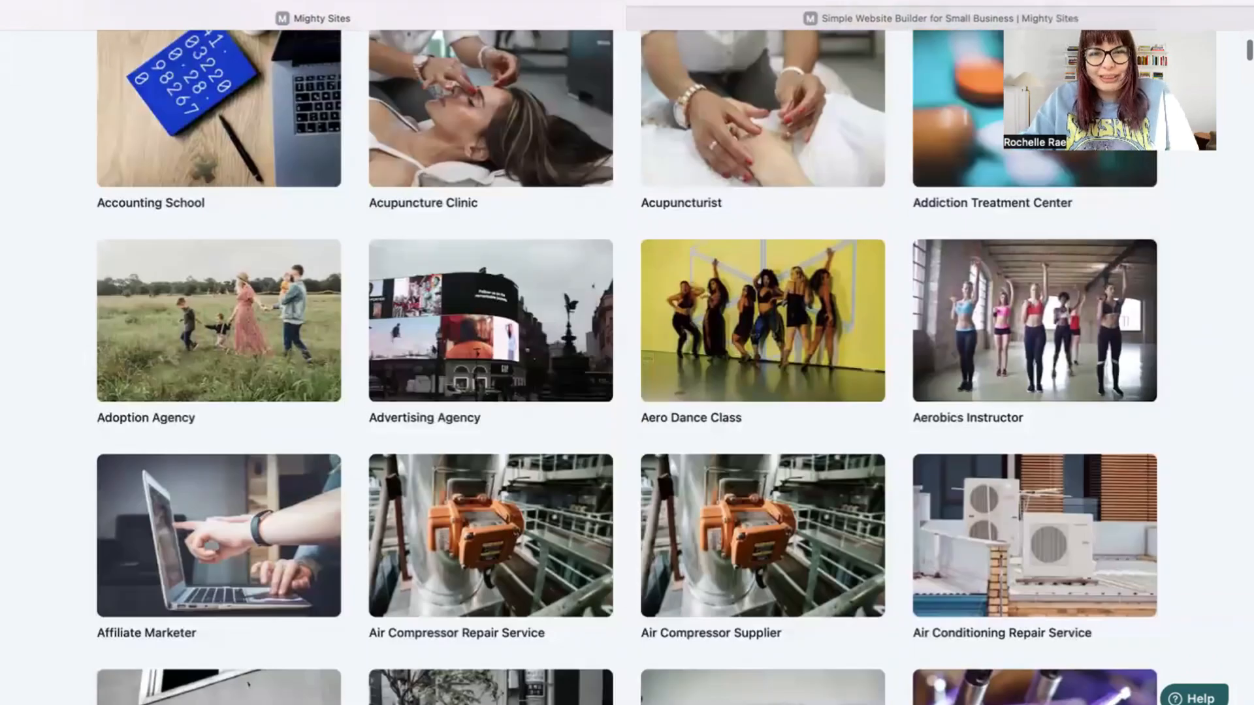
{"action": "scroll", "coordinate": [557, 307], "scroll_direction": "up", "scroll_amount": 6}
{"action": "left_click", "coordinate": [557, 291]}
{"action": "type", "text": "locks"}
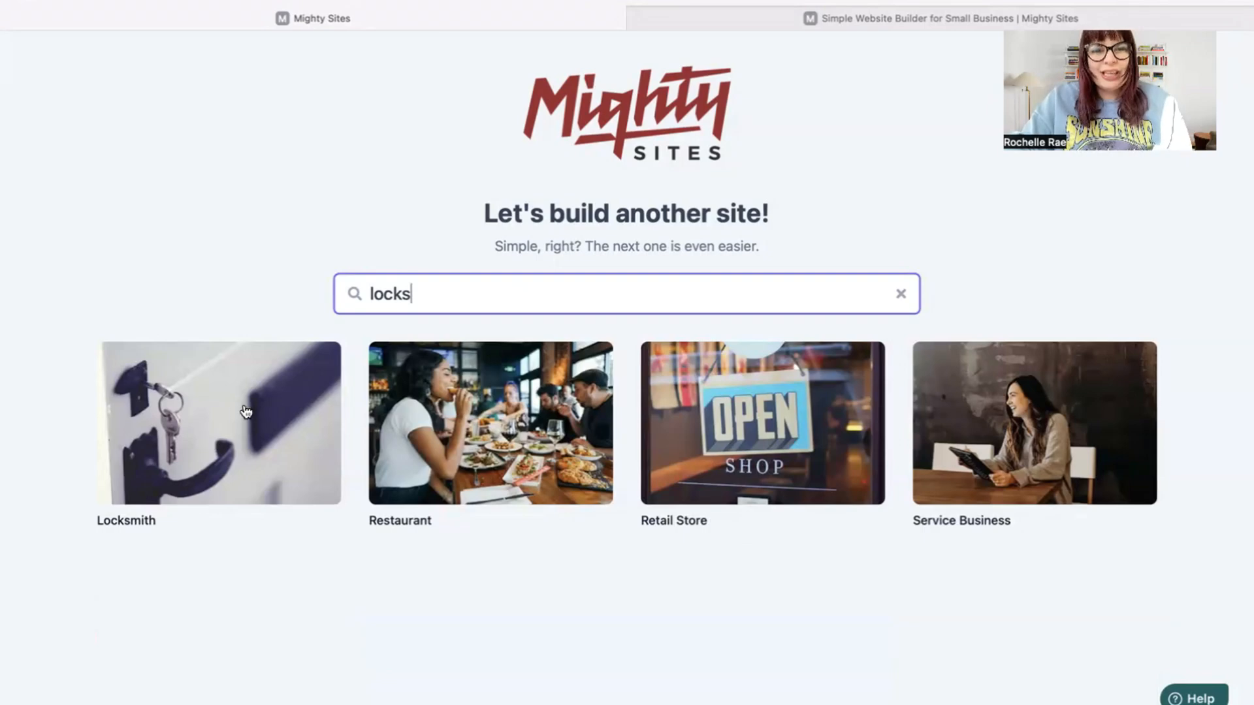
{"action": "left_click", "coordinate": [238, 413]}
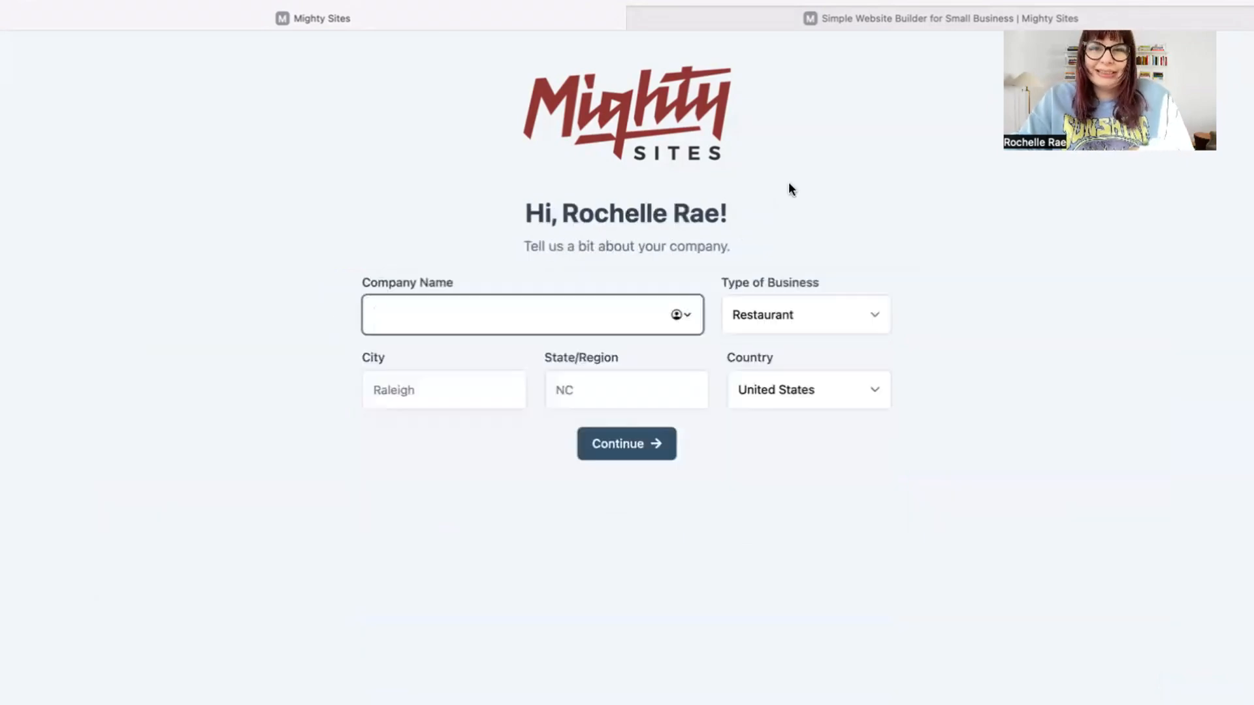
Enter company name Key Masters, city Denver and state Colorado in the company form
{"action": "type", "text": "Key M"}
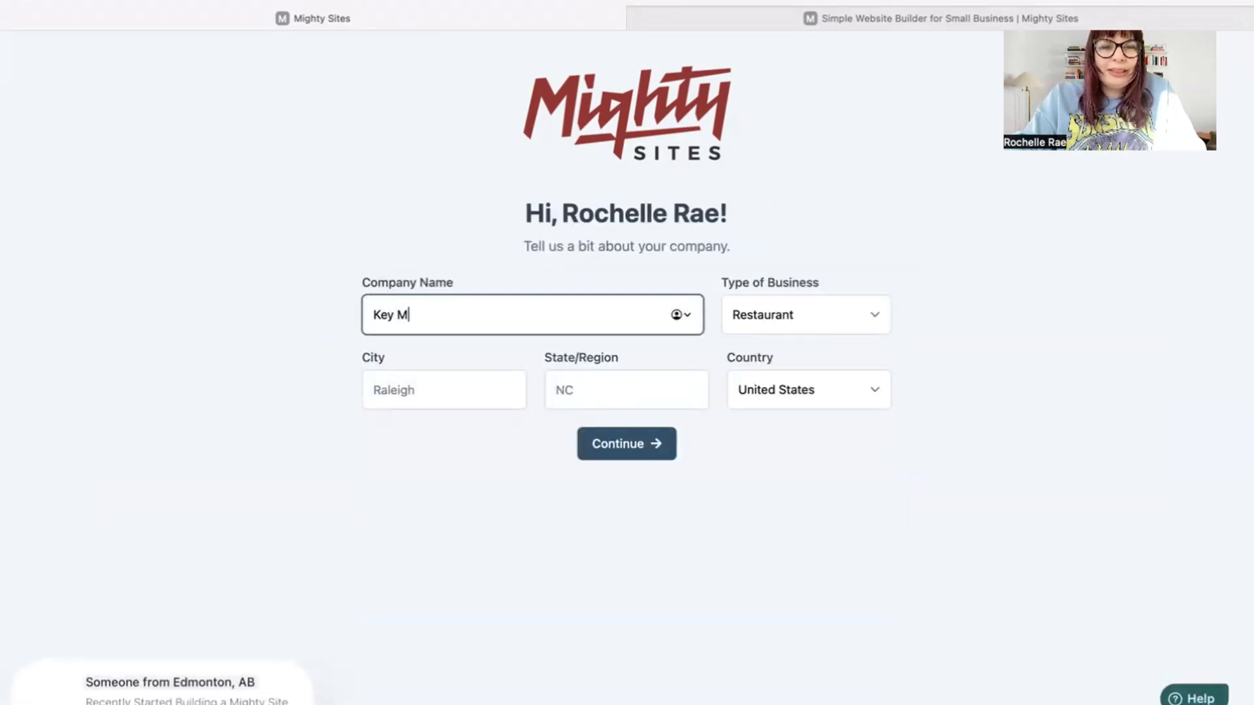
{"action": "type", "text": "asters"}
{"action": "left_click", "coordinate": [481, 388]}
{"action": "type", "text": "D"}
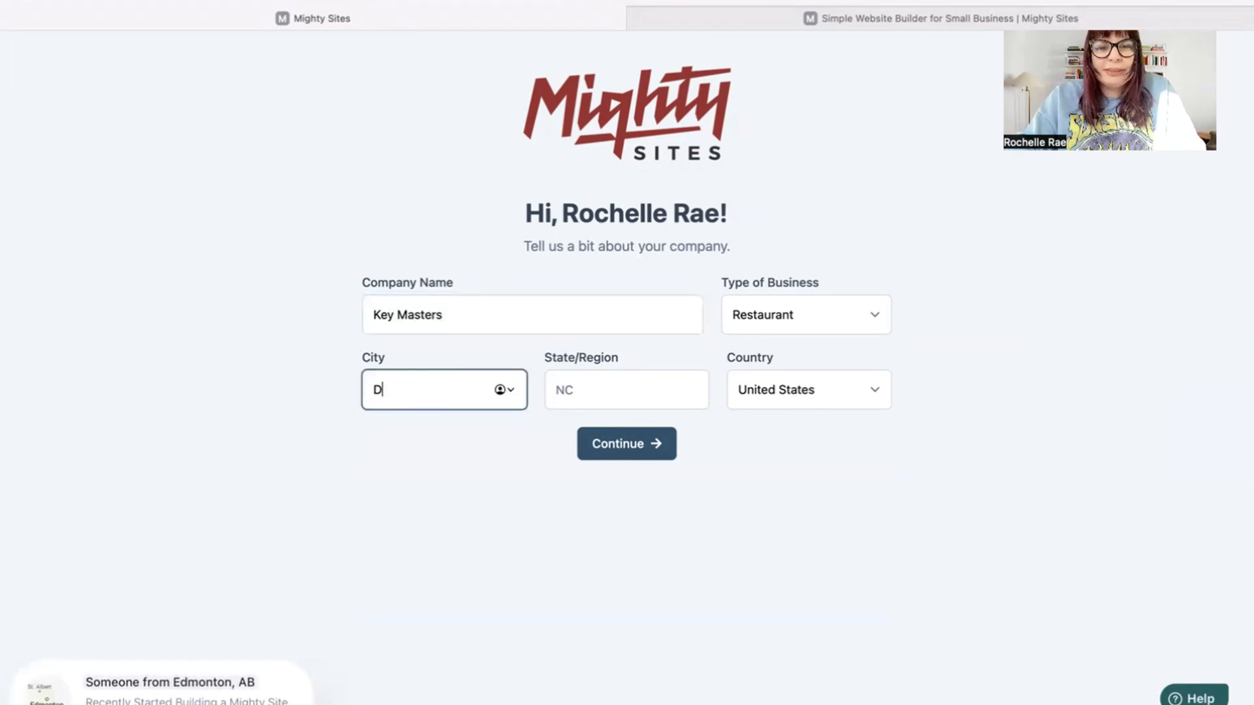
{"action": "type", "text": "enver"}
{"action": "left_click", "coordinate": [583, 373]}
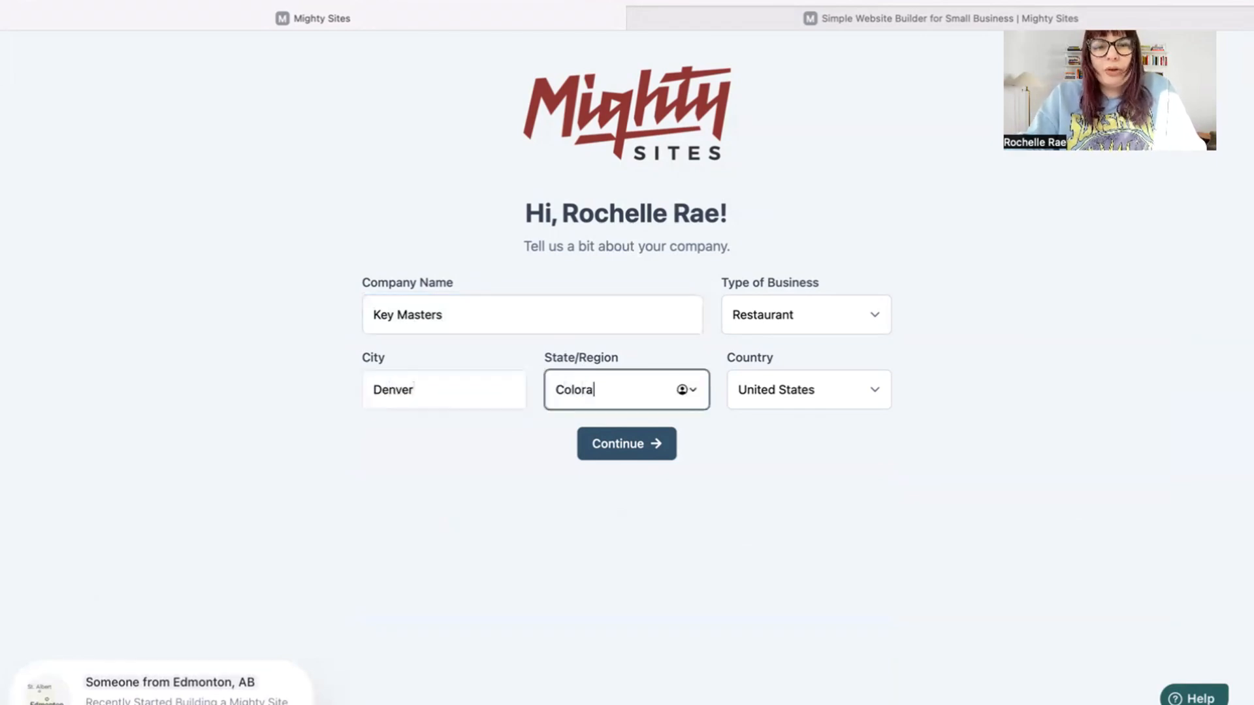
{"action": "type", "text": "Colorado"}
{"action": "left_click", "coordinate": [761, 312]}
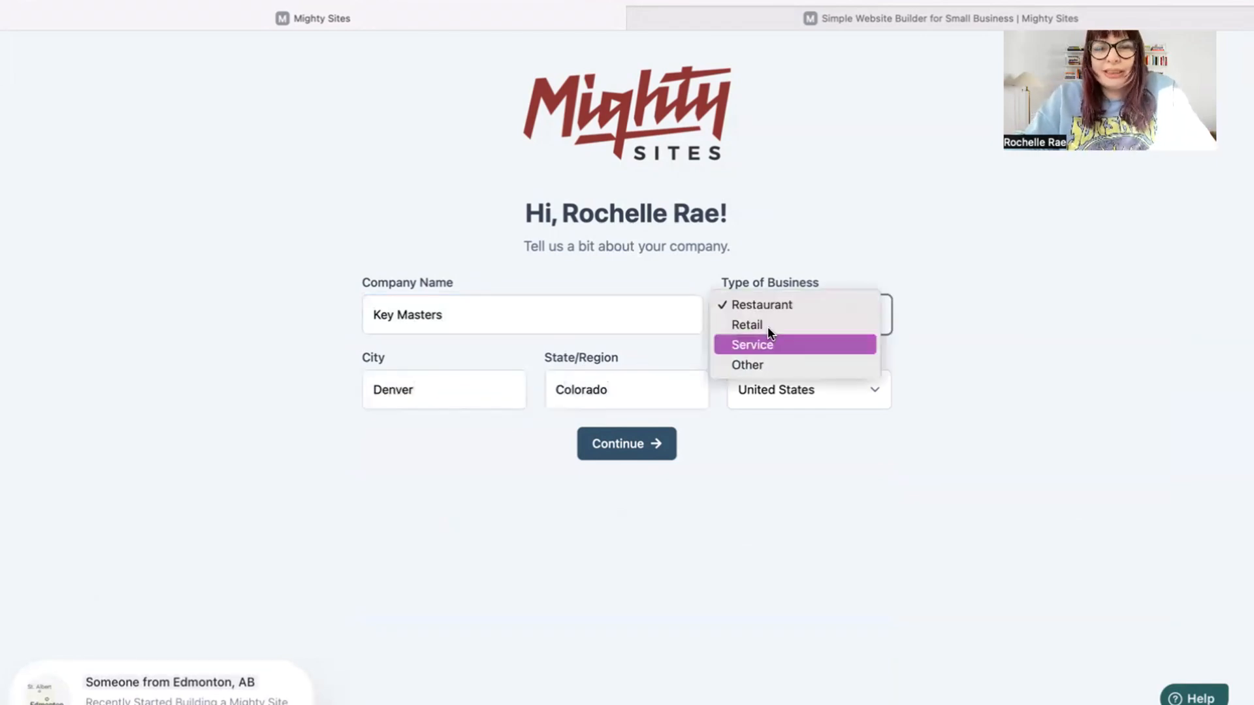
Set the business type to Service, generate the site, and dismiss the welcome tour
{"action": "left_click", "coordinate": [776, 345]}
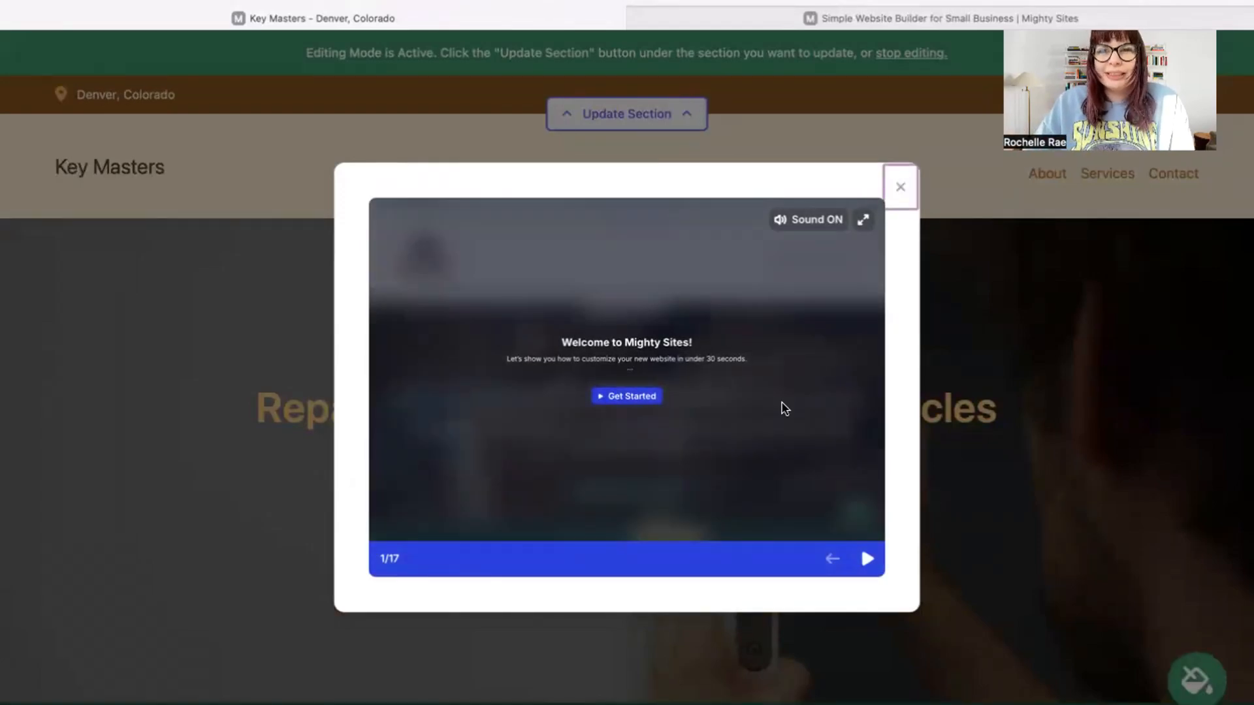
{"action": "left_click", "coordinate": [865, 559]}
{"action": "left_click", "coordinate": [866, 559]}
{"action": "left_click", "coordinate": [866, 559]}
{"action": "left_click", "coordinate": [865, 559]}
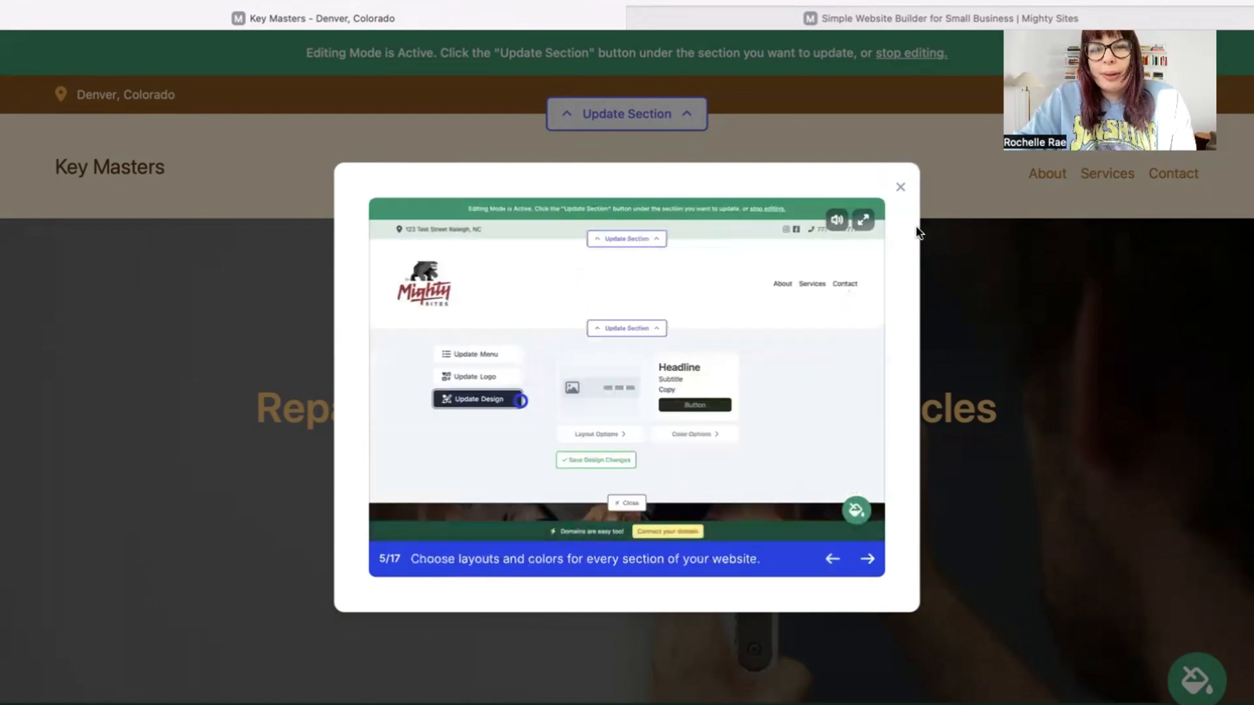
{"action": "left_click", "coordinate": [901, 188]}
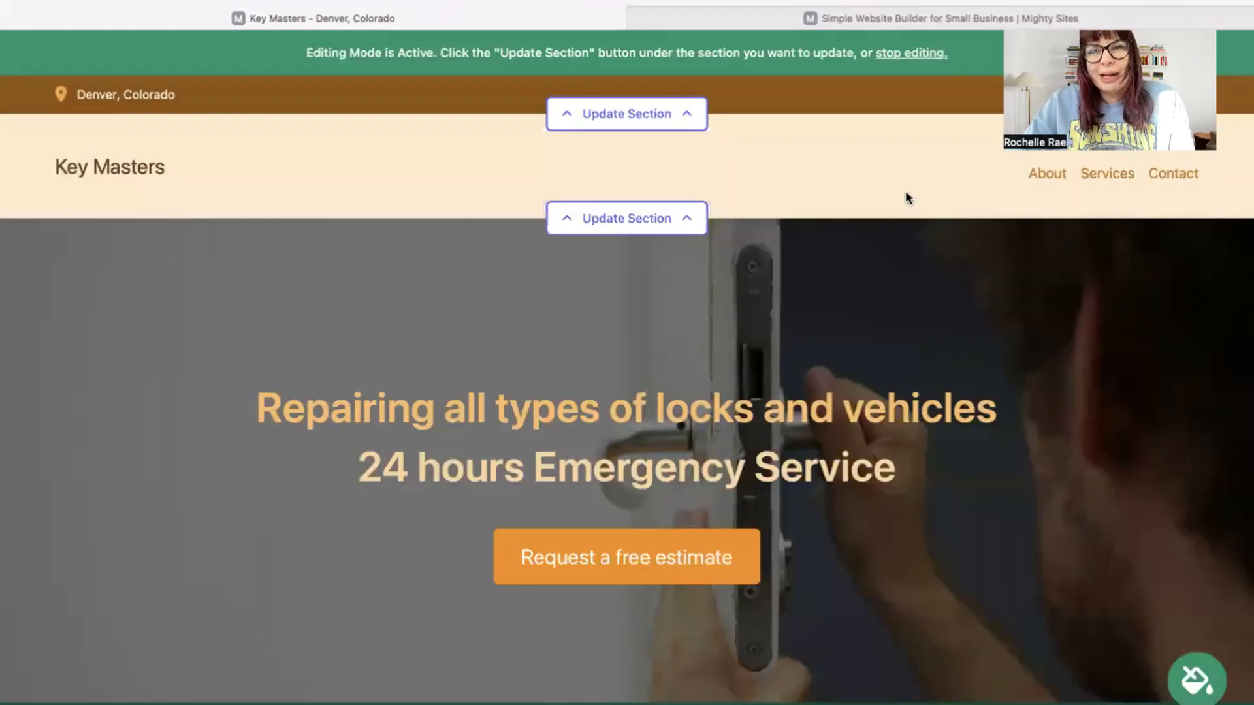
{"action": "scroll", "coordinate": [905, 190], "scroll_direction": "down", "scroll_amount": 3}
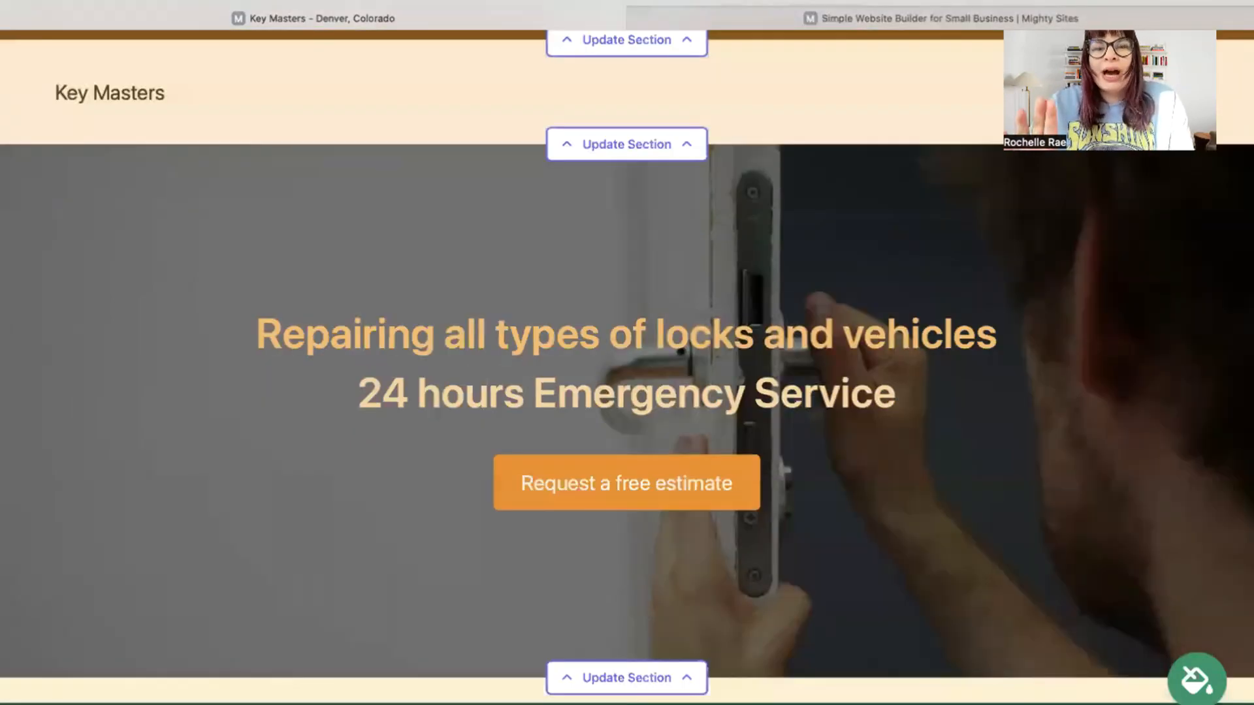
{"action": "scroll", "coordinate": [627, 366], "scroll_direction": "down", "scroll_amount": 1}
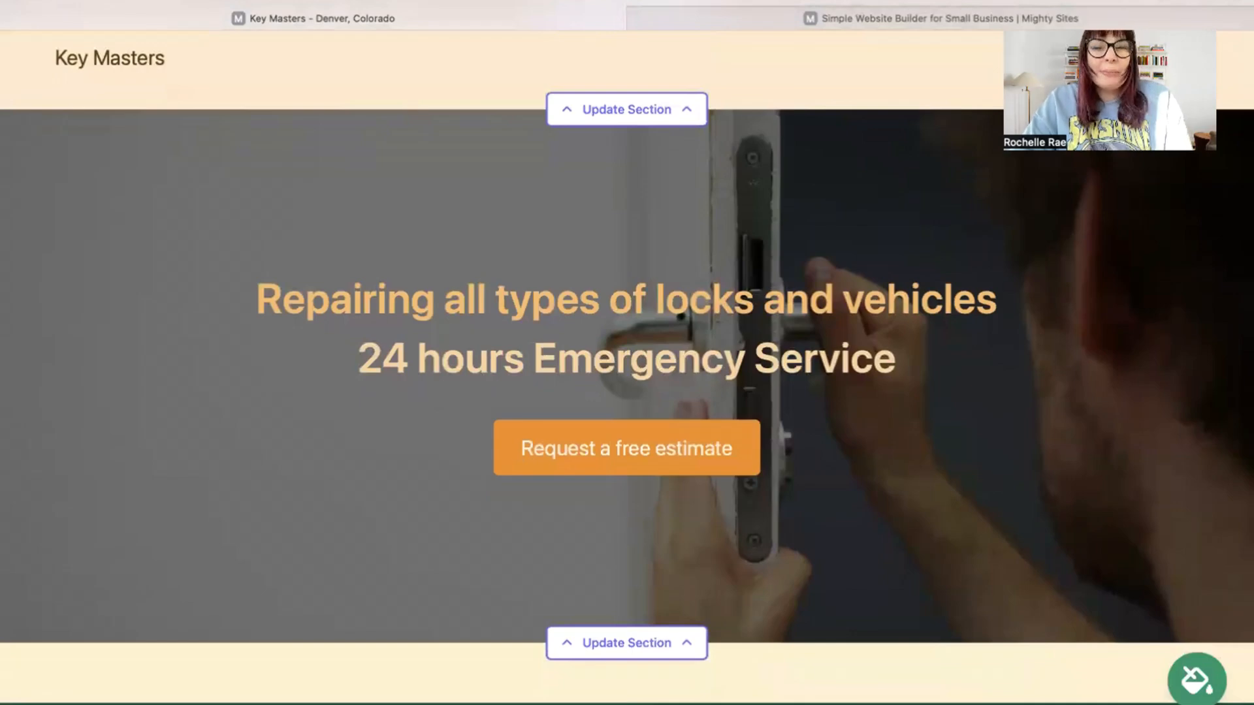
{"action": "scroll", "coordinate": [627, 352], "scroll_direction": "up", "scroll_amount": 3}
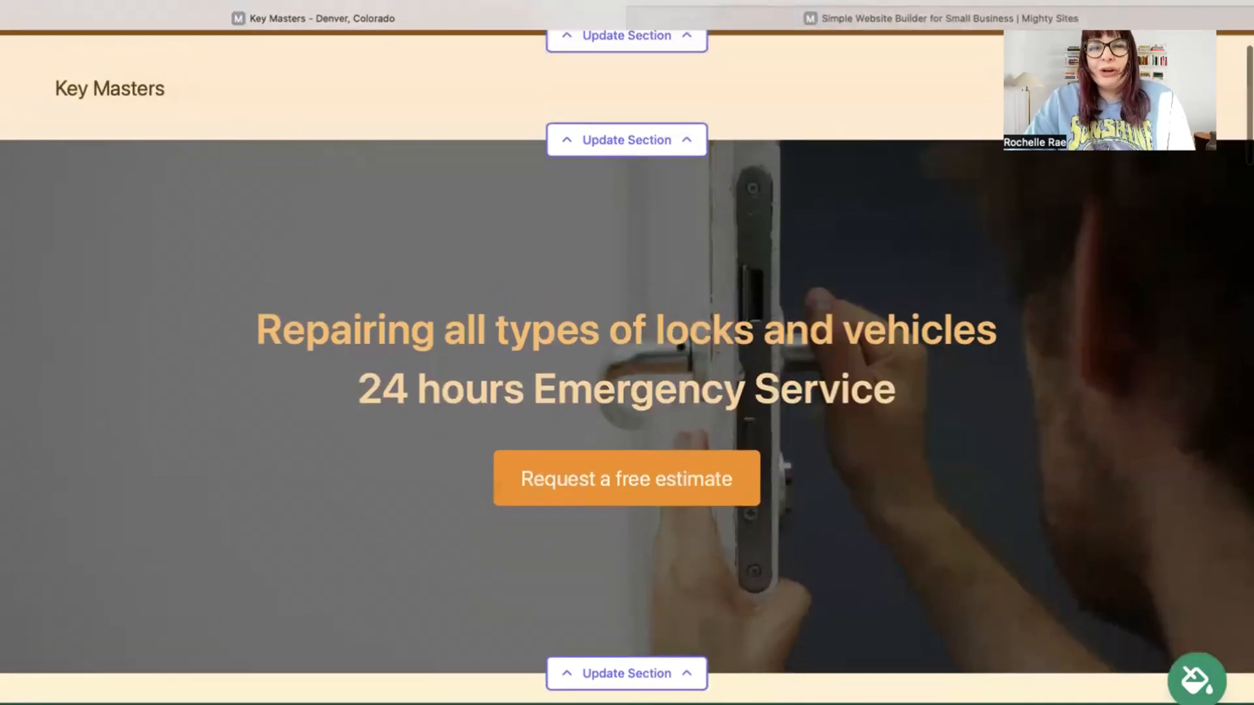
{"action": "scroll", "coordinate": [628, 353], "scroll_direction": "down", "scroll_amount": 10}
{"action": "scroll", "coordinate": [821, 198], "scroll_direction": "down", "scroll_amount": 4}
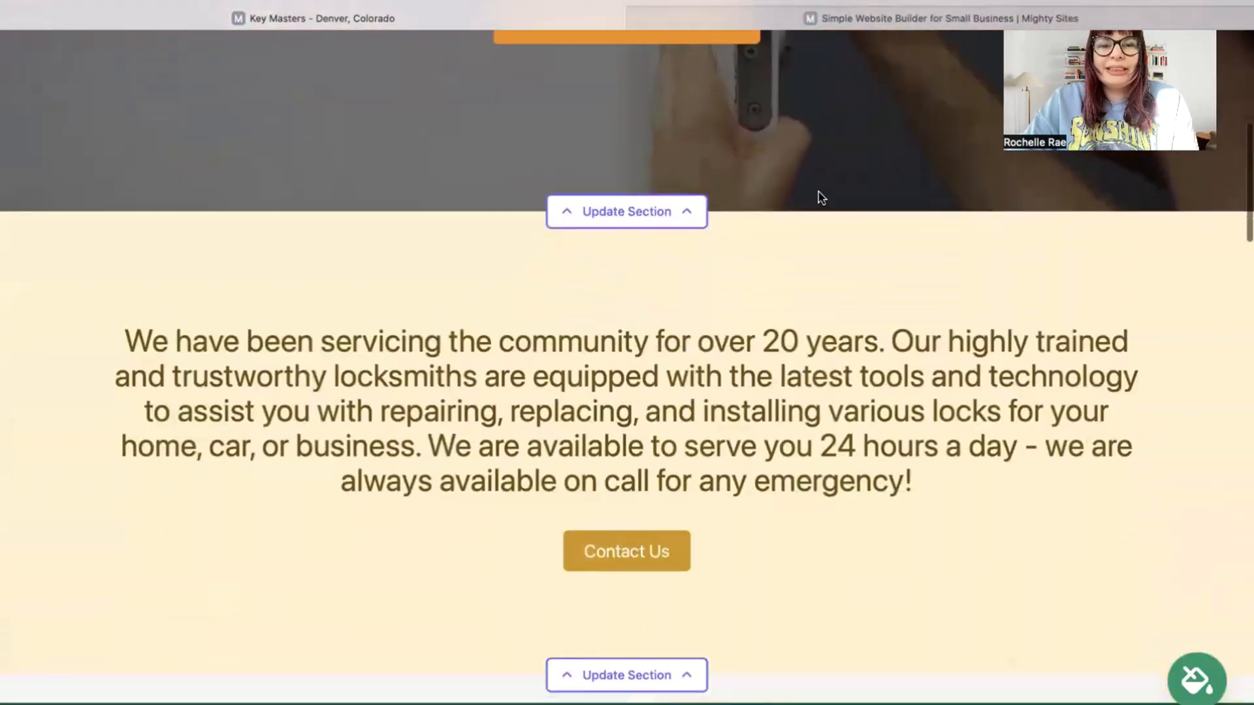
{"action": "left_click_drag", "start_coordinate": [144, 328], "coordinate": [1137, 501]}
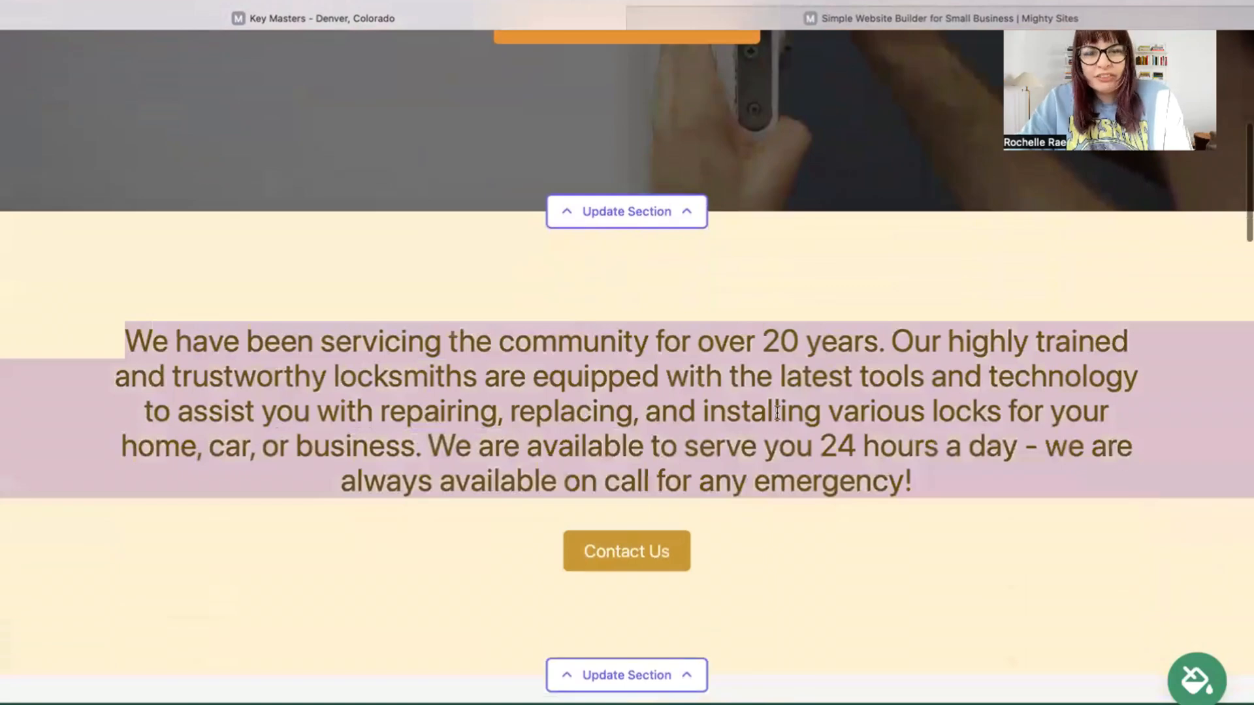
{"action": "left_click", "coordinate": [856, 300]}
{"action": "scroll", "coordinate": [856, 300], "scroll_direction": "down", "scroll_amount": 2}
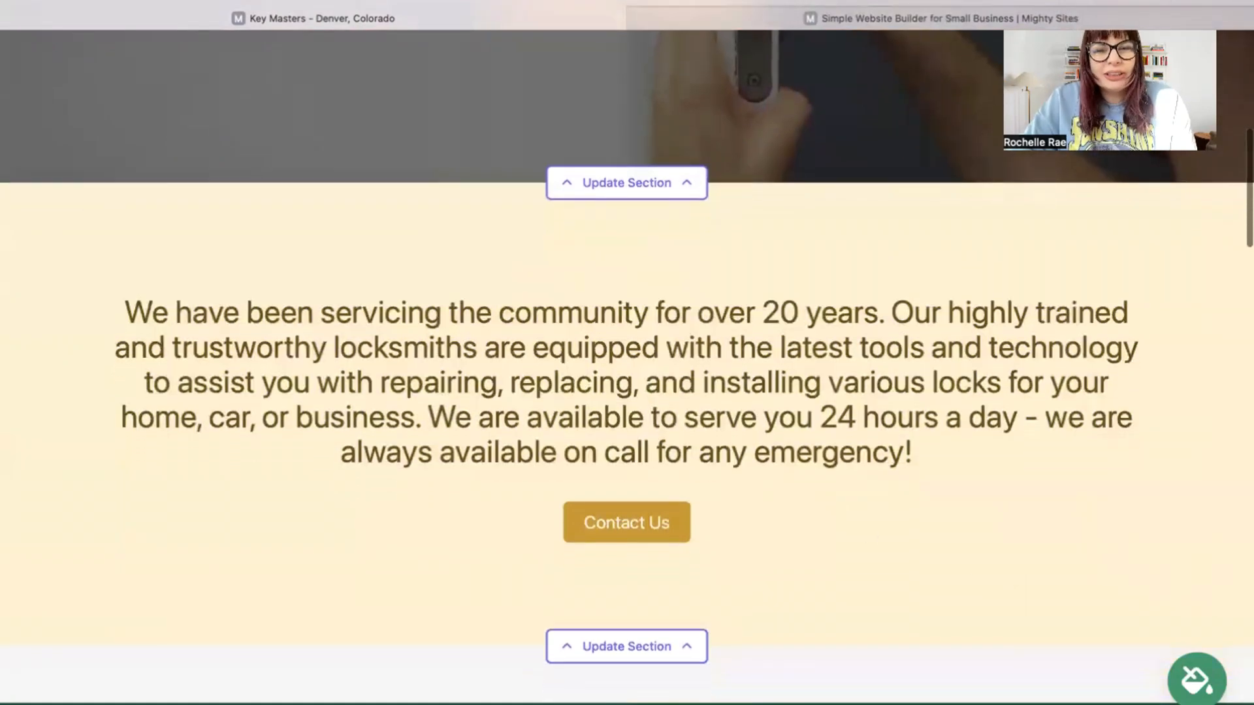
{"action": "scroll", "coordinate": [627, 361], "scroll_direction": "down", "scroll_amount": 6}
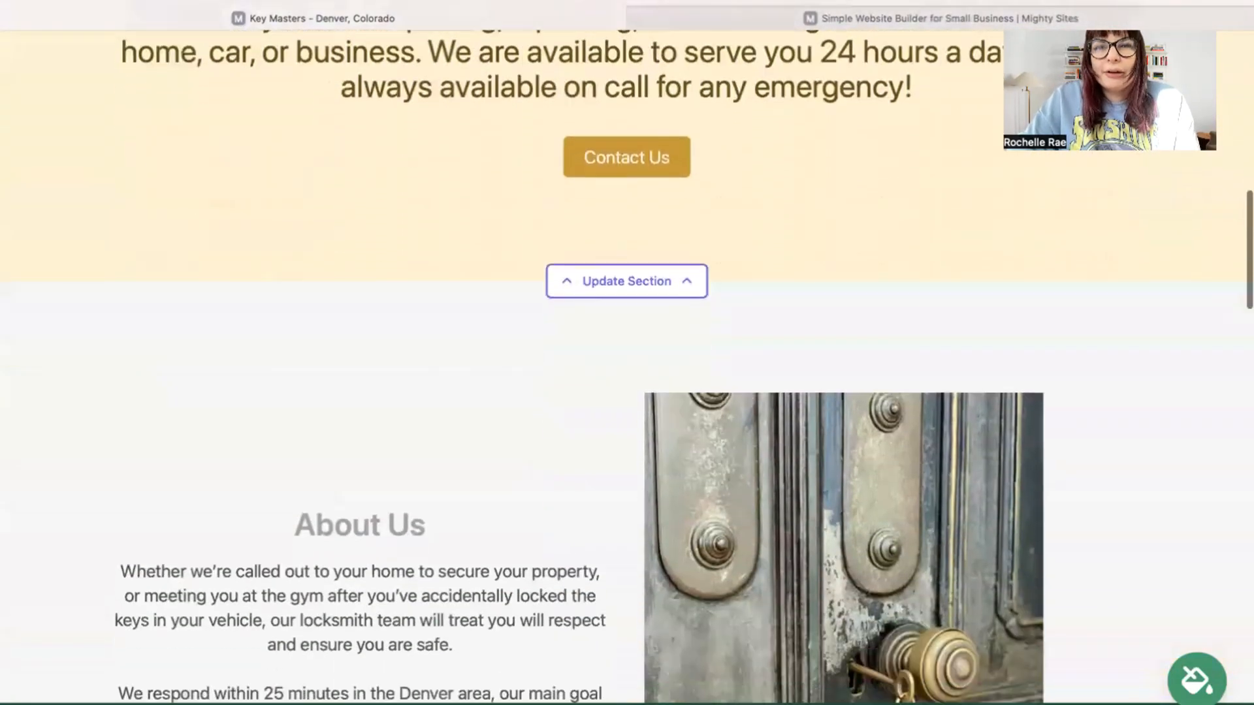
{"action": "scroll", "coordinate": [673, 386], "scroll_direction": "down", "scroll_amount": 4}
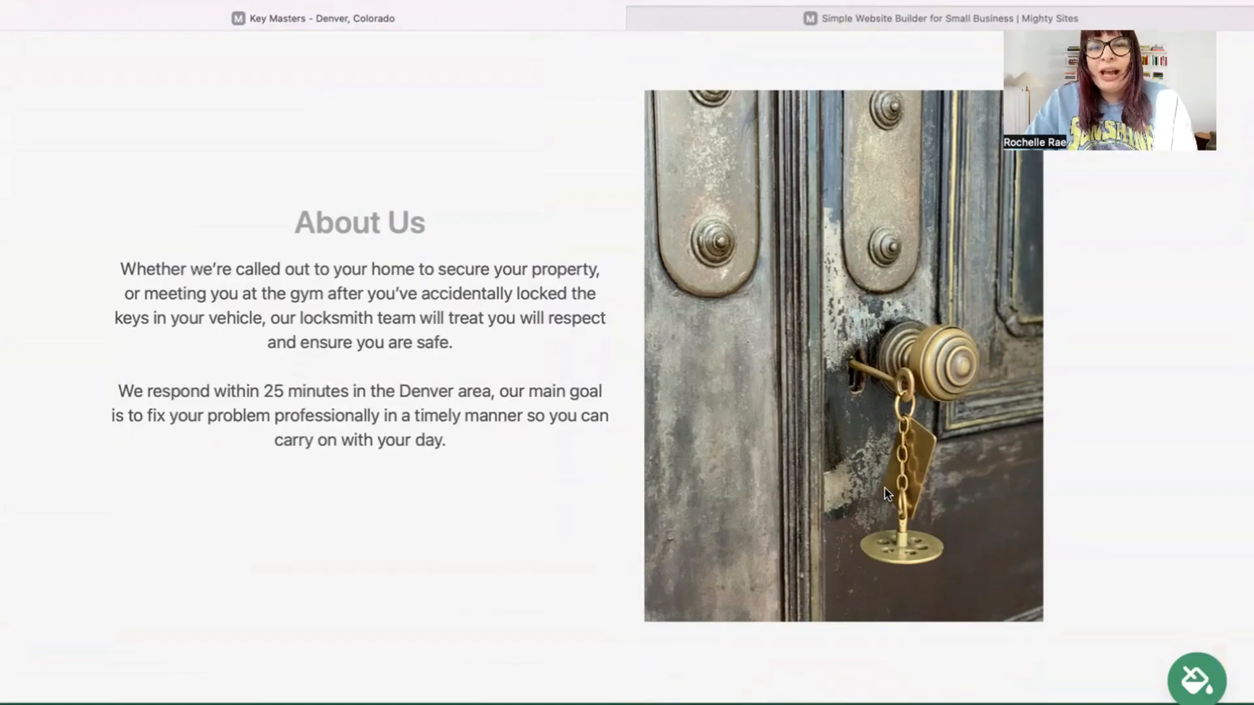
{"action": "scroll", "coordinate": [887, 495], "scroll_direction": "down", "scroll_amount": 5}
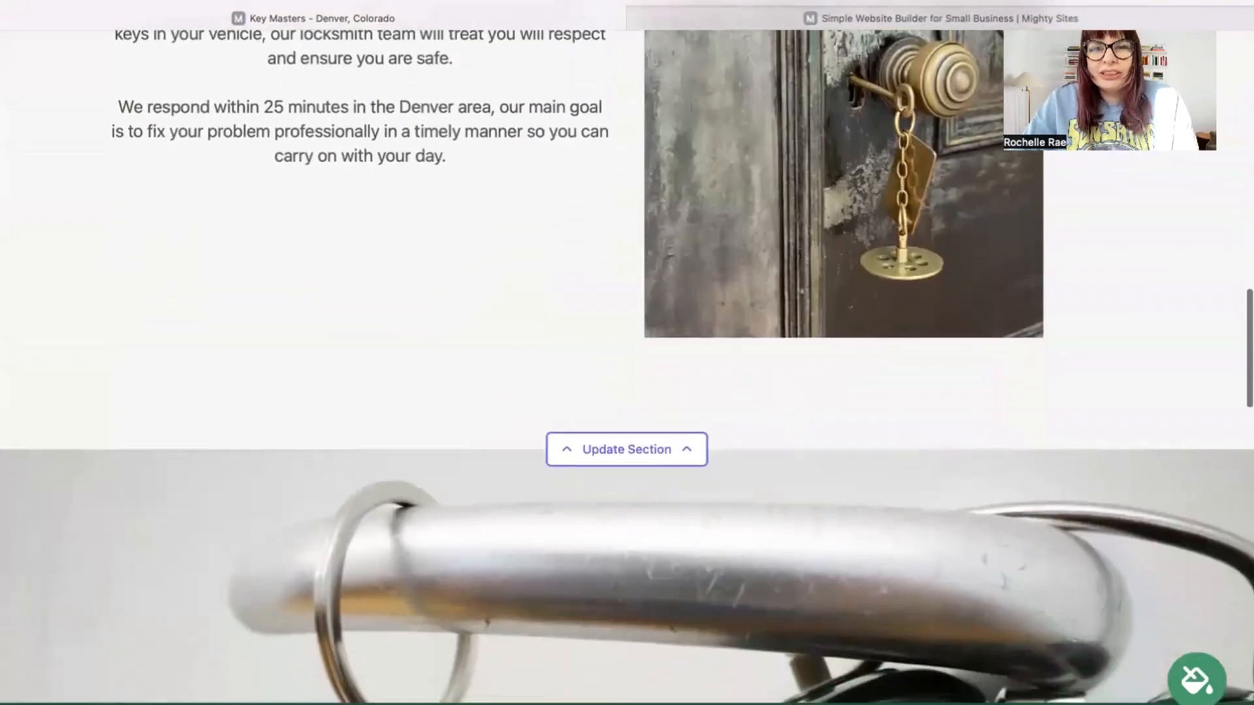
{"action": "scroll", "coordinate": [1126, 431], "scroll_direction": "down", "scroll_amount": 3}
{"action": "scroll", "coordinate": [1126, 431], "scroll_direction": "up", "scroll_amount": 6}
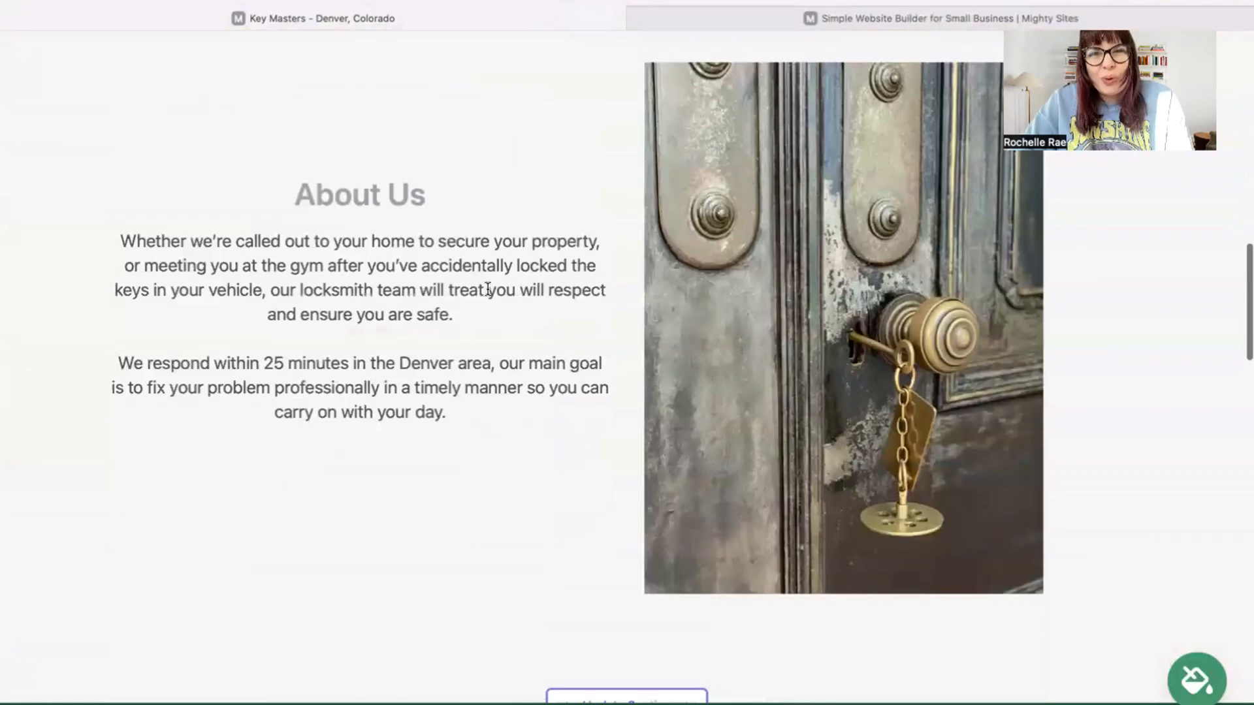
{"action": "scroll", "coordinate": [488, 289], "scroll_direction": "down", "scroll_amount": 10}
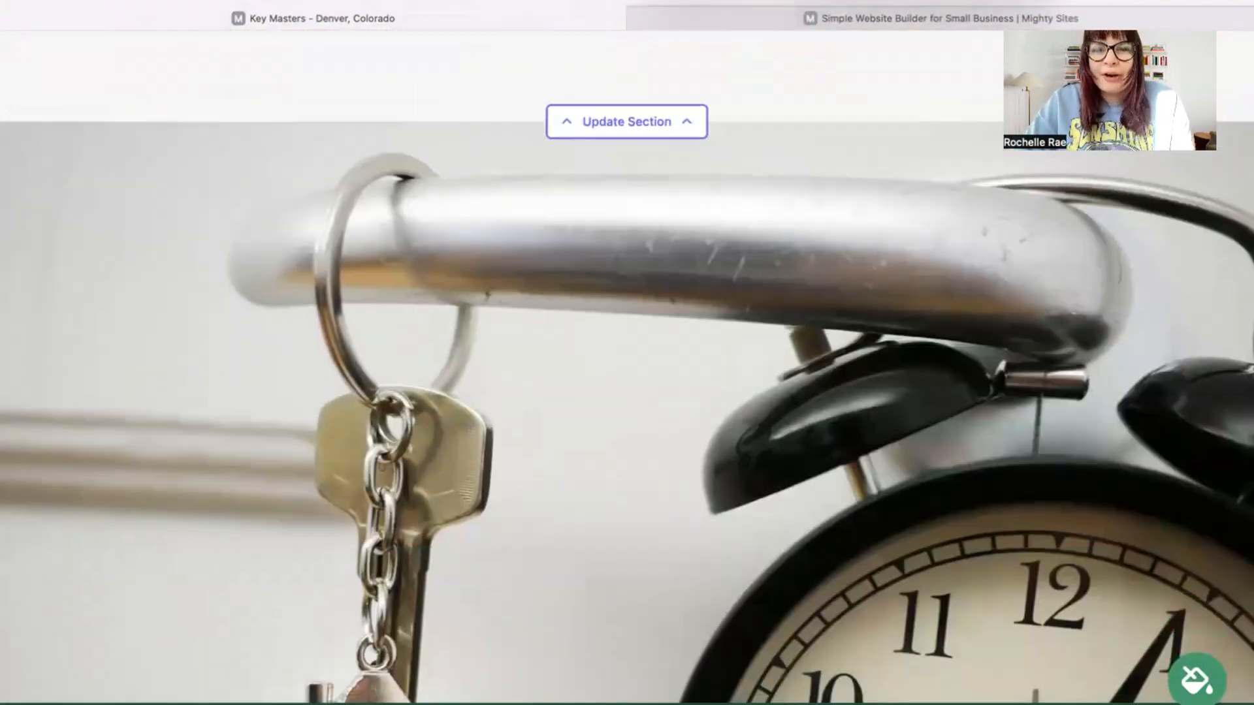
{"action": "scroll", "coordinate": [628, 353], "scroll_direction": "down", "scroll_amount": 8}
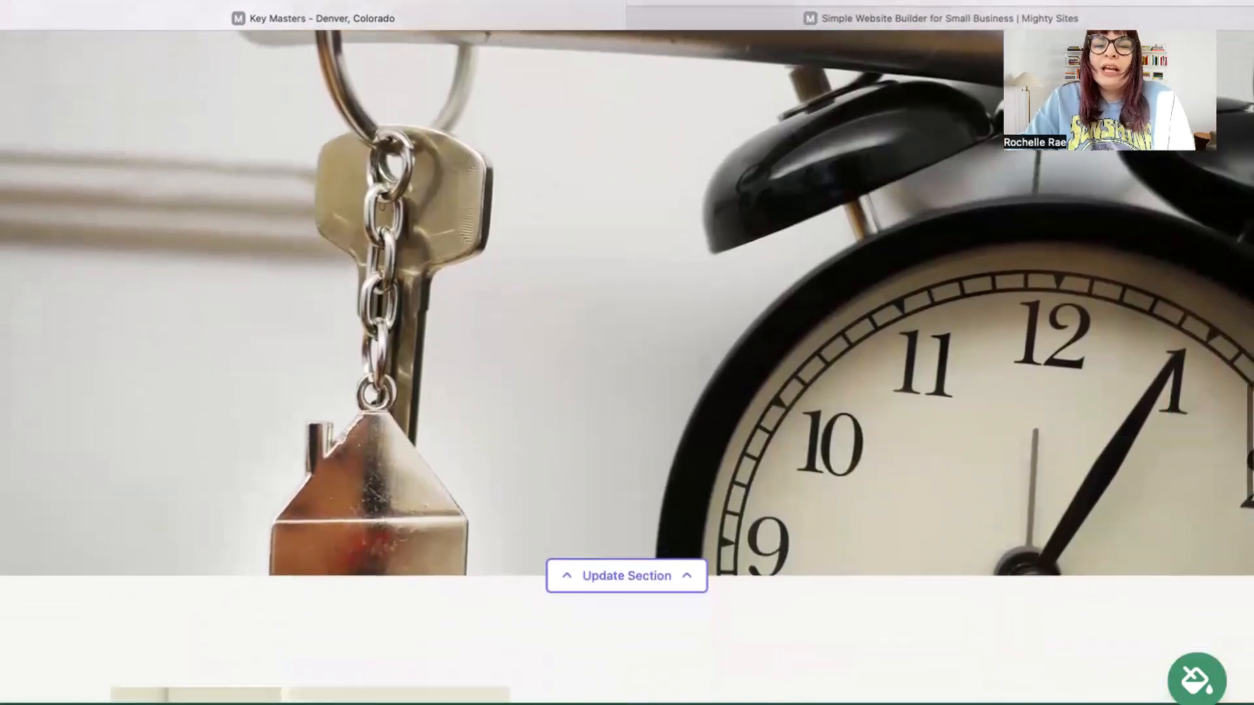
{"action": "scroll", "coordinate": [627, 353], "scroll_direction": "down", "scroll_amount": 7}
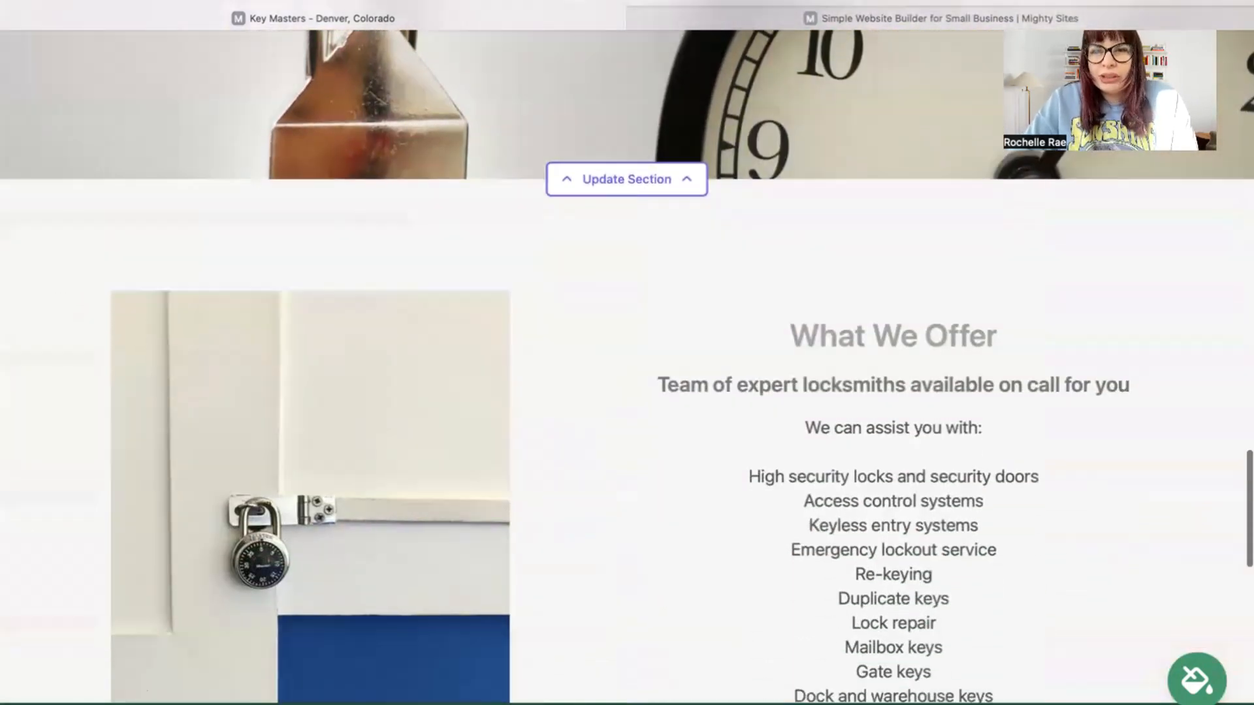
{"action": "scroll", "coordinate": [627, 366], "scroll_direction": "down", "scroll_amount": 3}
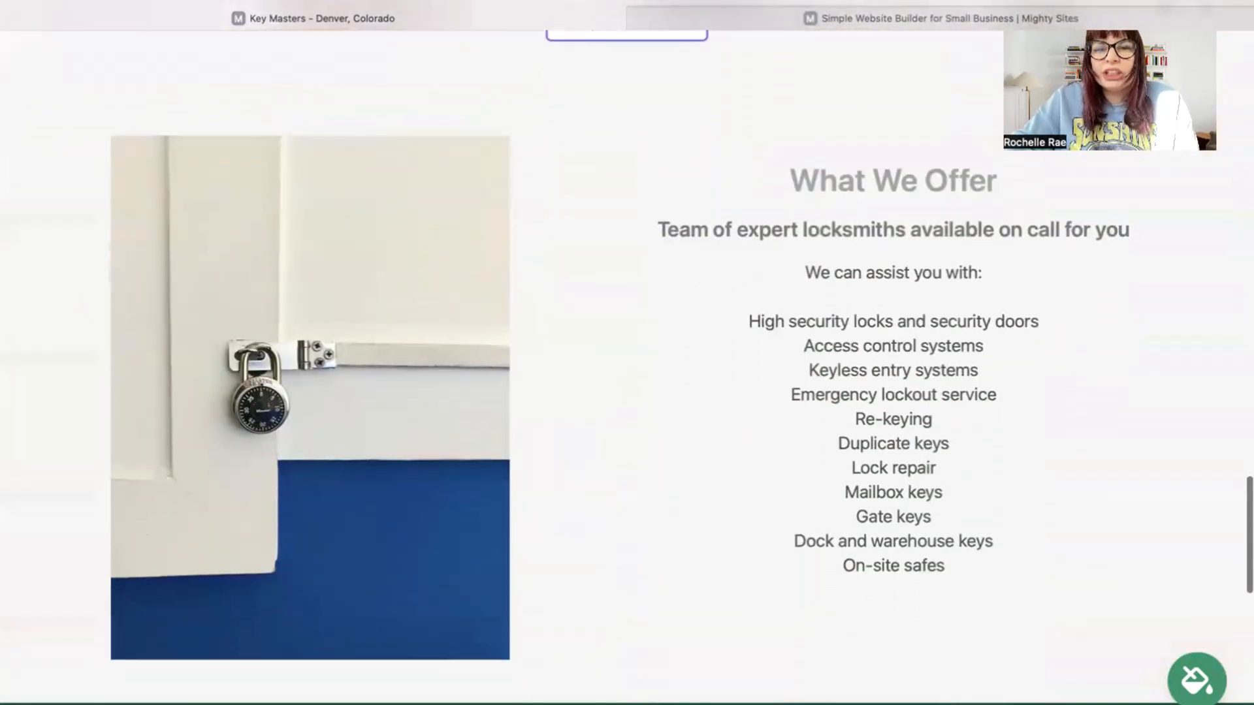
{"action": "scroll", "coordinate": [627, 366], "scroll_direction": "up", "scroll_amount": 6}
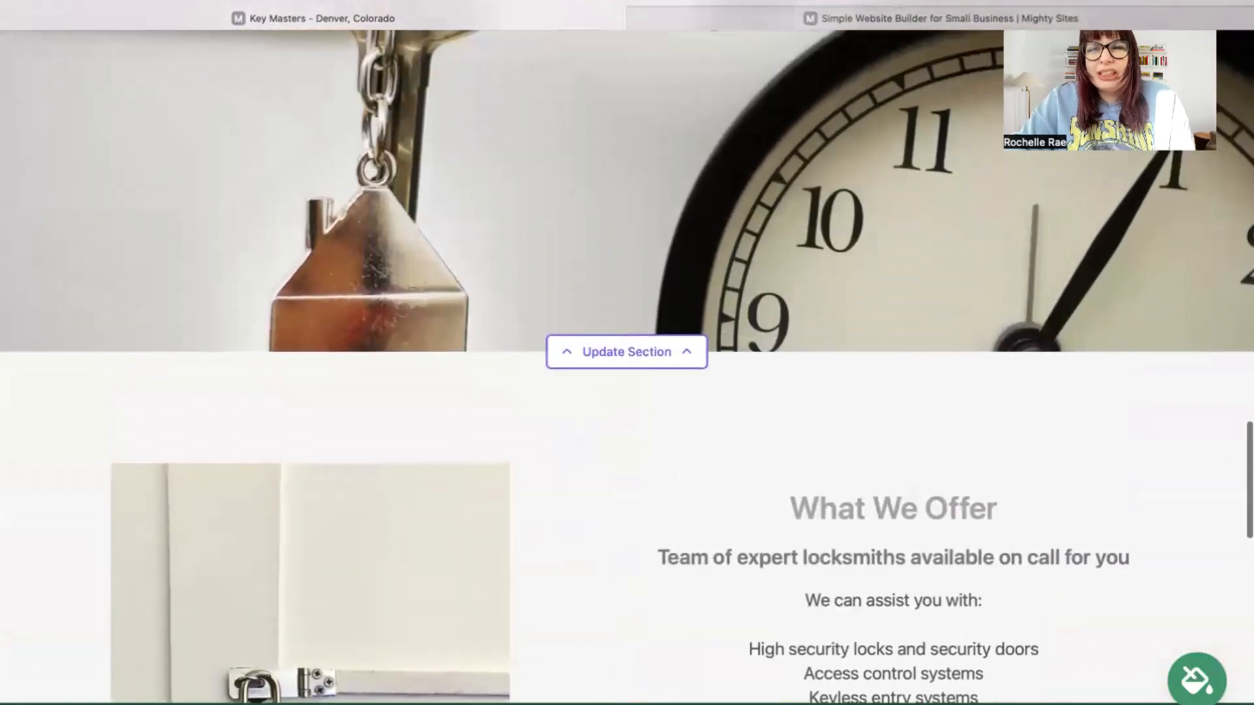
{"action": "scroll", "coordinate": [627, 366], "scroll_direction": "up", "scroll_amount": 3}
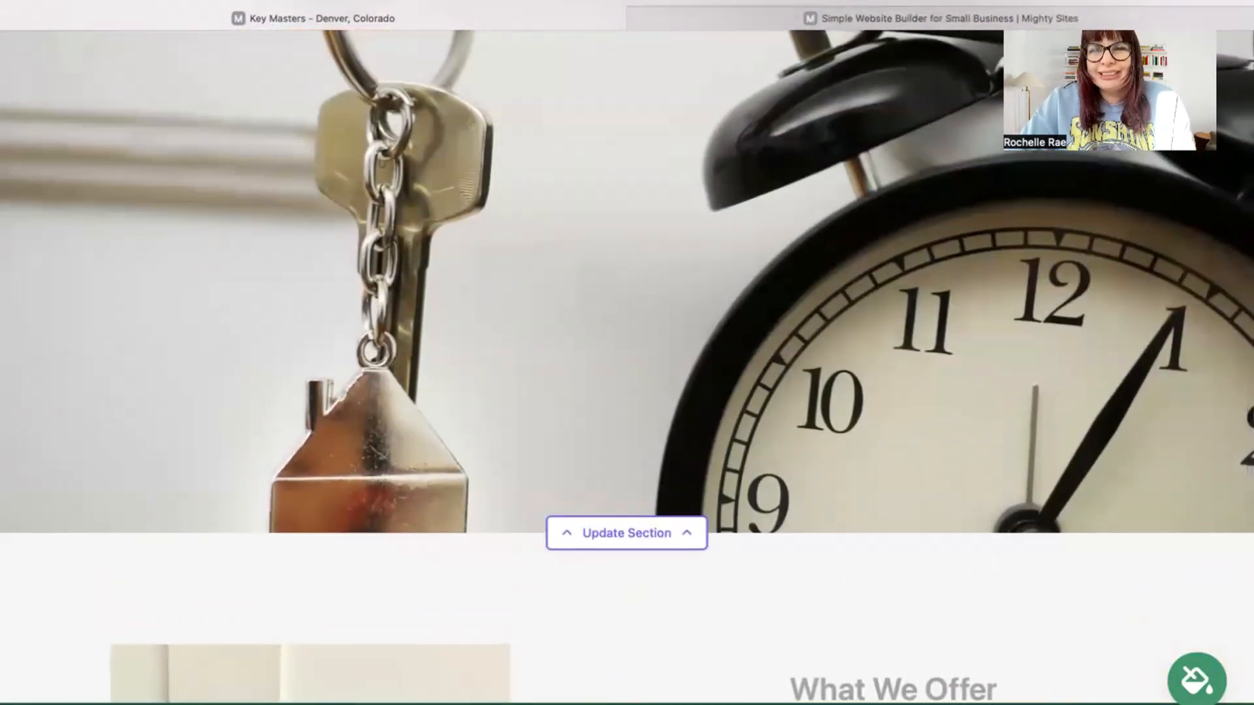
{"action": "scroll", "coordinate": [627, 366], "scroll_direction": "up", "scroll_amount": 7}
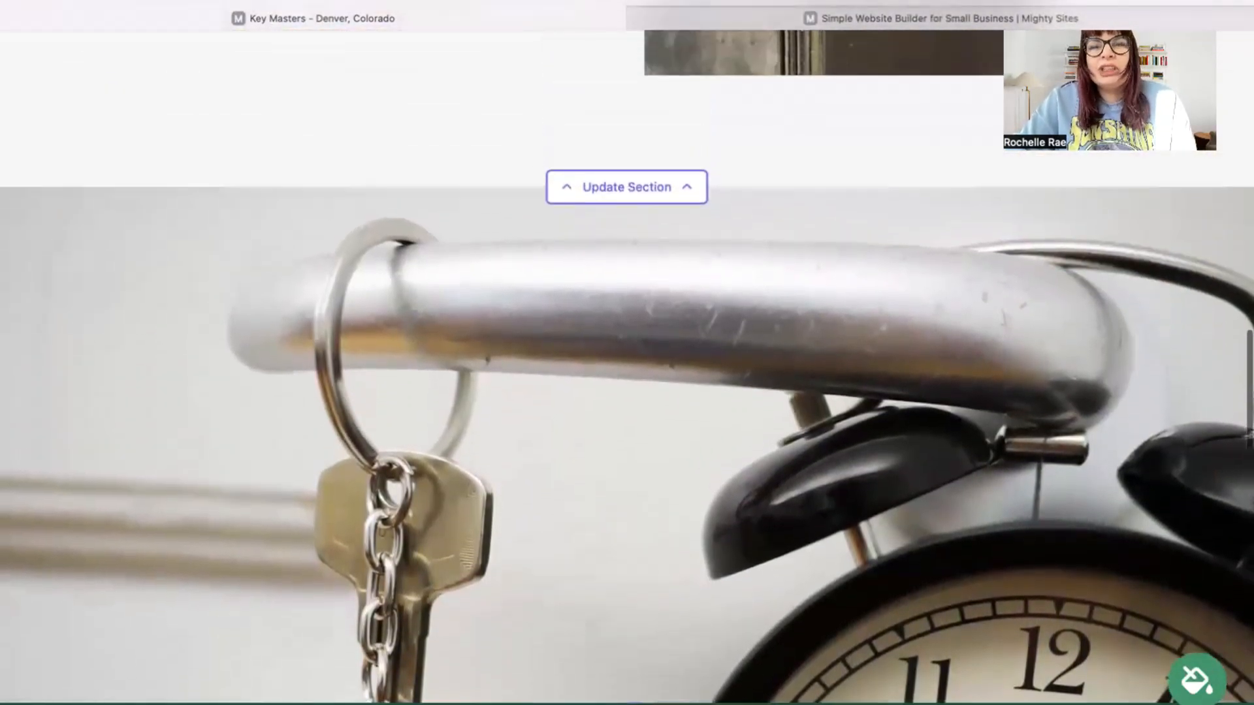
{"action": "scroll", "coordinate": [627, 365], "scroll_direction": "up", "scroll_amount": 9}
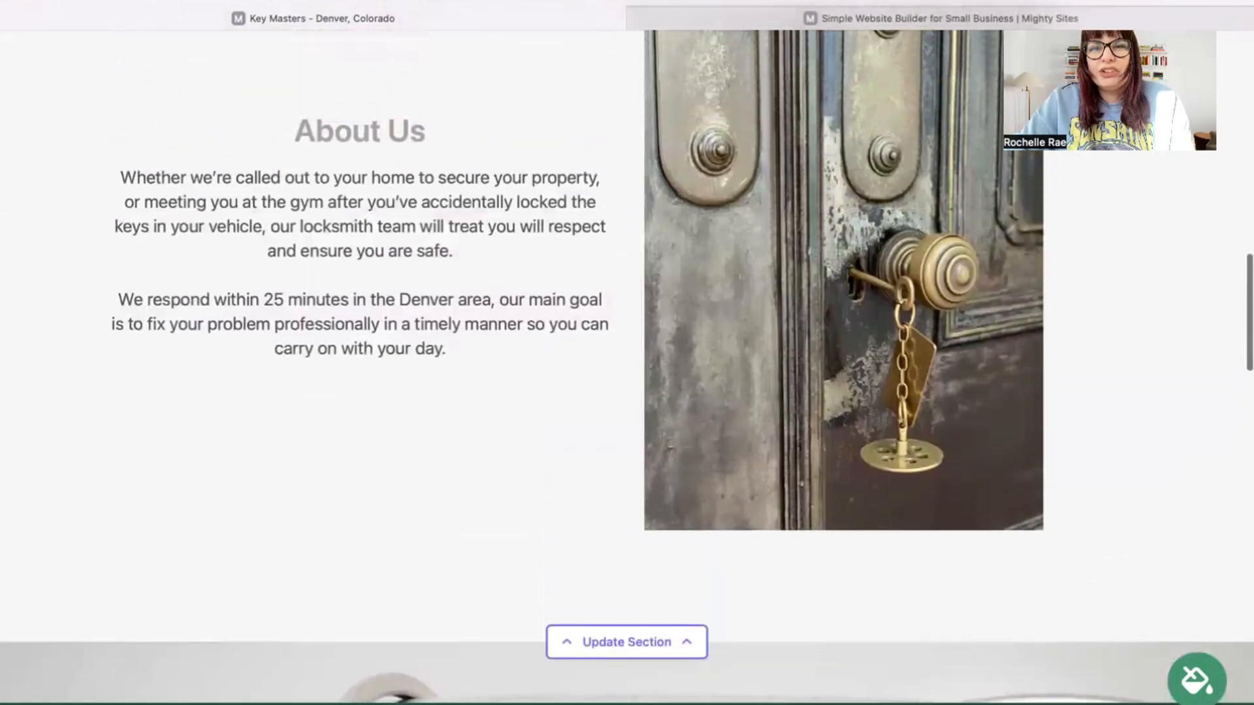
{"action": "scroll", "coordinate": [627, 366], "scroll_direction": "up", "scroll_amount": 20}
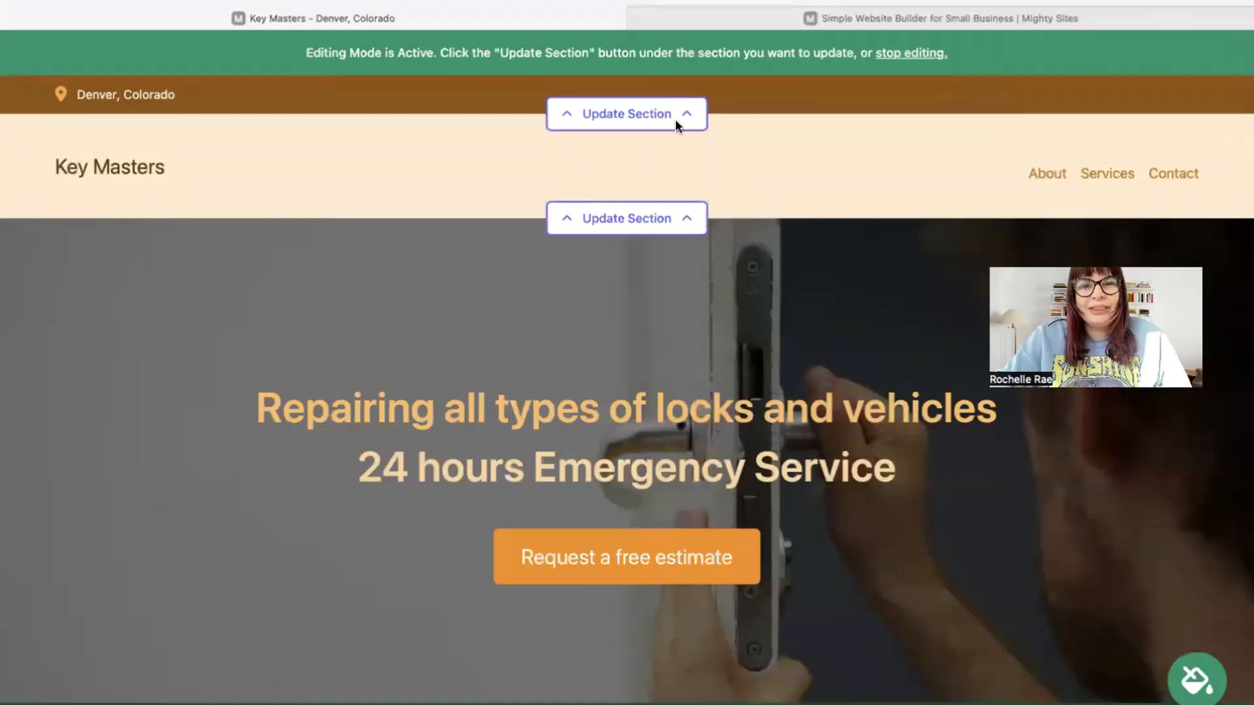
Add the organization email shown on the site, plus phone, street address and postal code, and save the location
{"action": "left_click", "coordinate": [653, 109]}
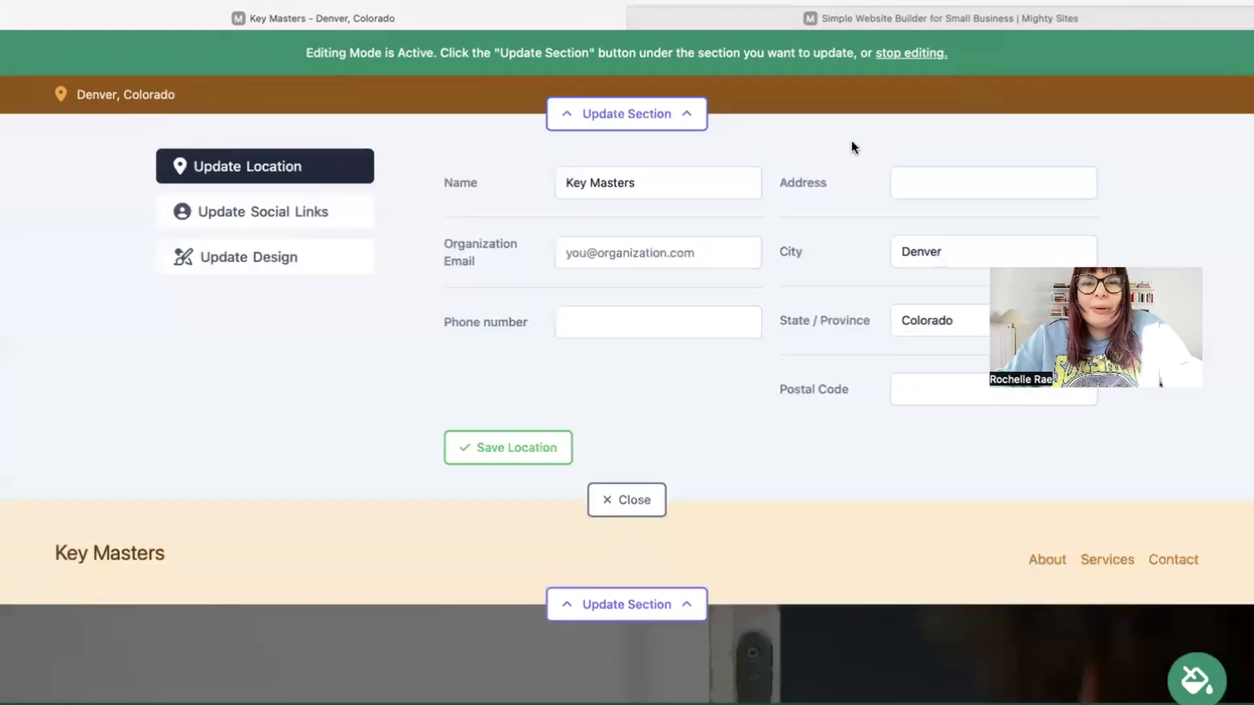
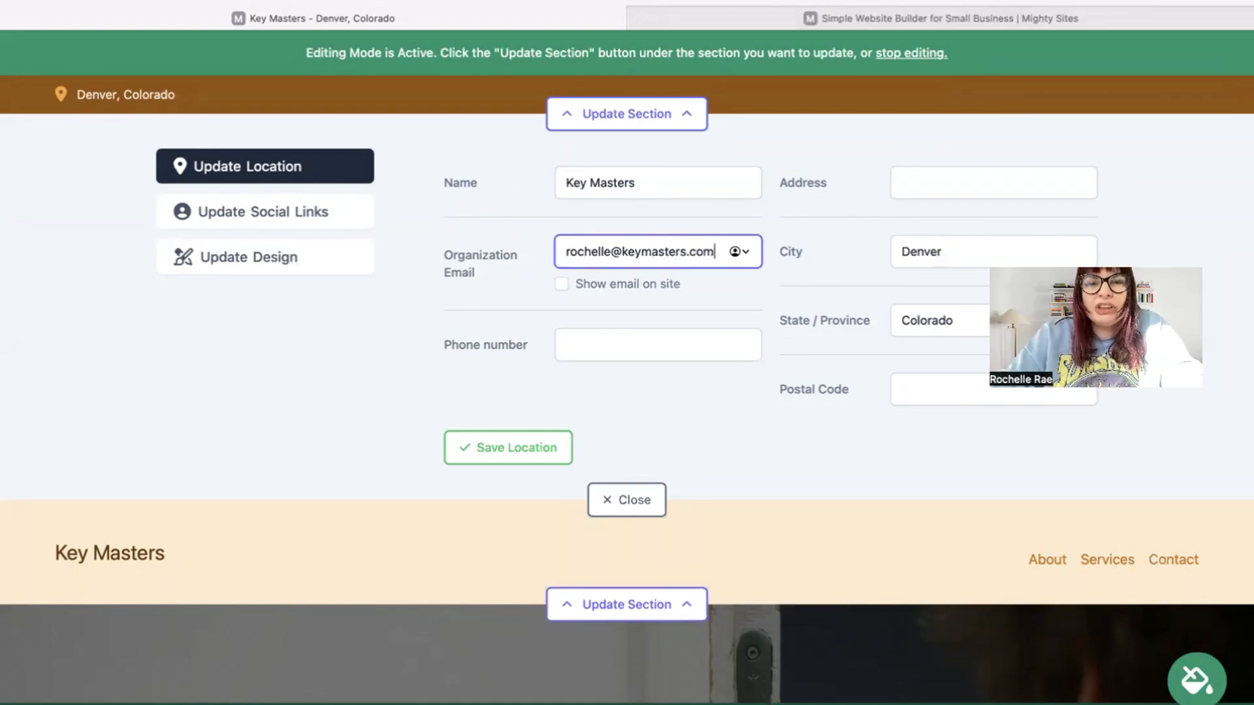
{"action": "left_click", "coordinate": [561, 284]}
{"action": "left_click", "coordinate": [575, 348]}
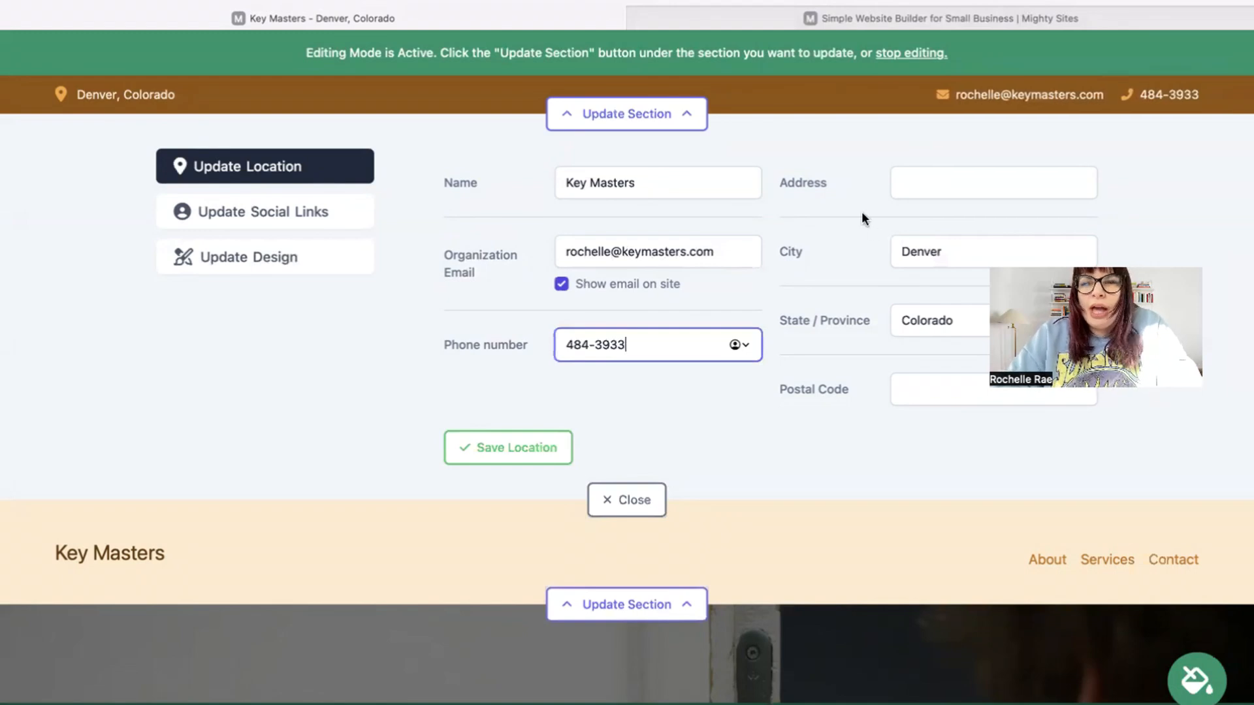
{"action": "left_click", "coordinate": [927, 188]}
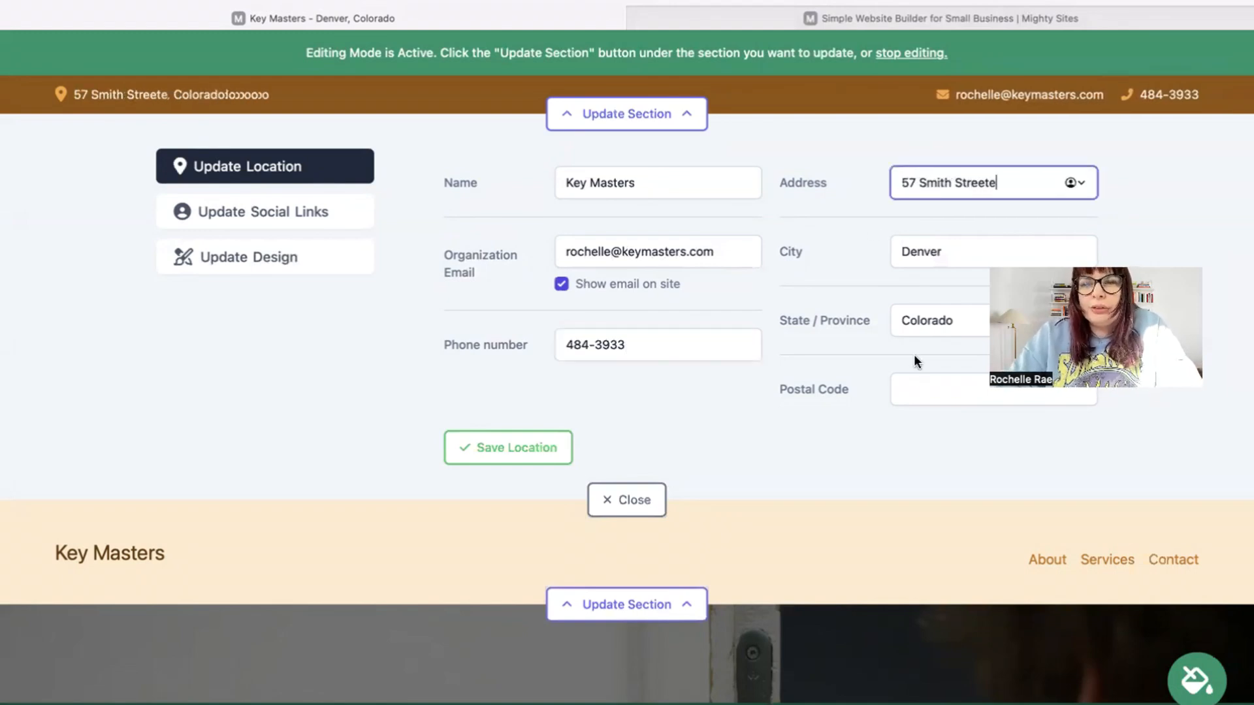
{"action": "left_click", "coordinate": [931, 395]}
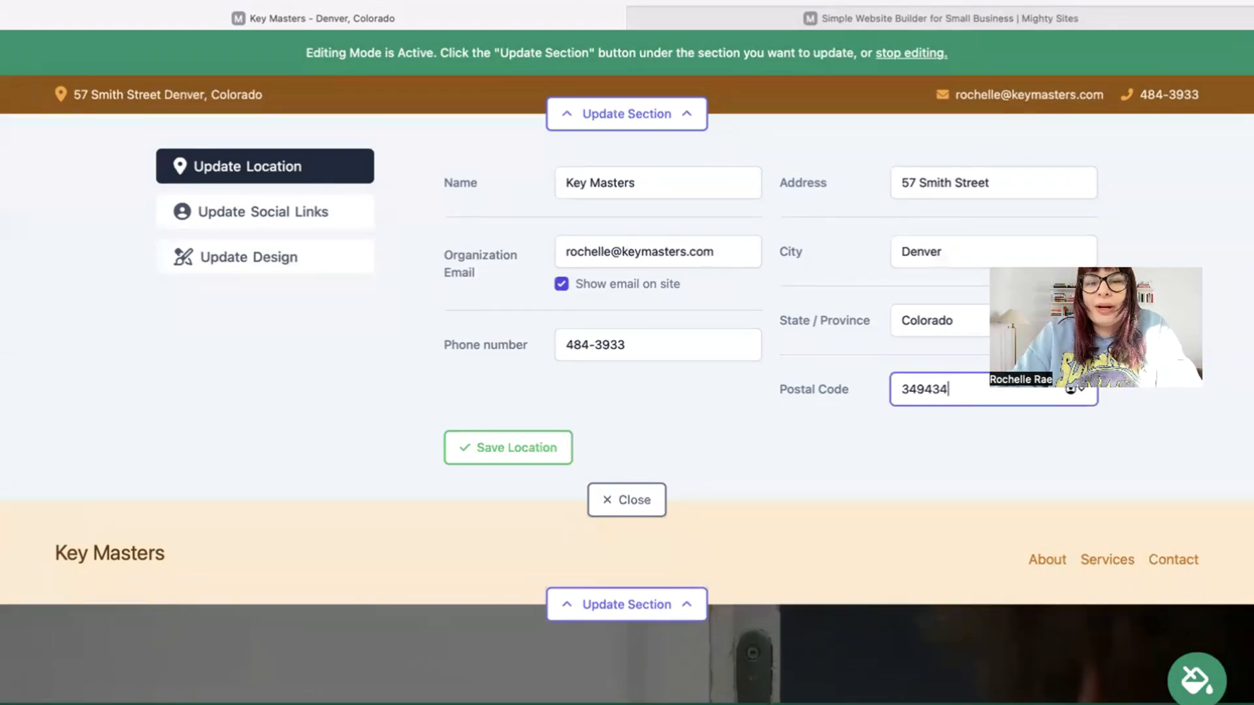
{"action": "left_click", "coordinate": [472, 449]}
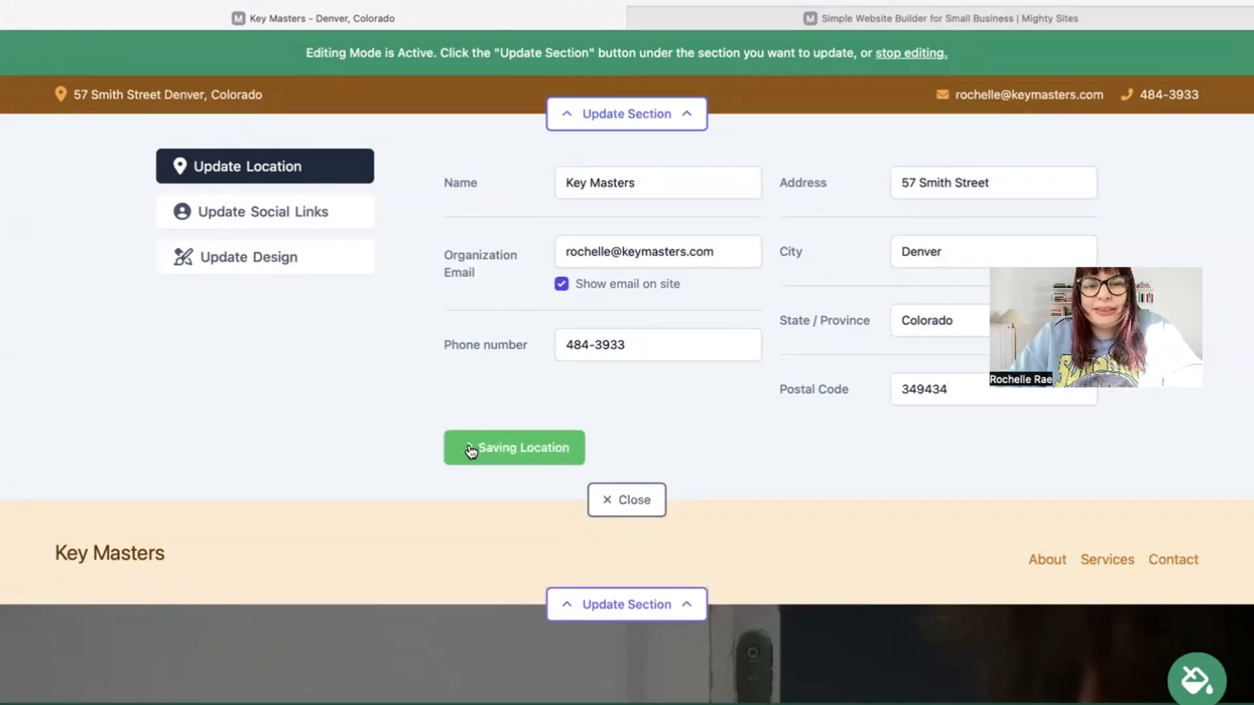
{"action": "left_click", "coordinate": [330, 226]}
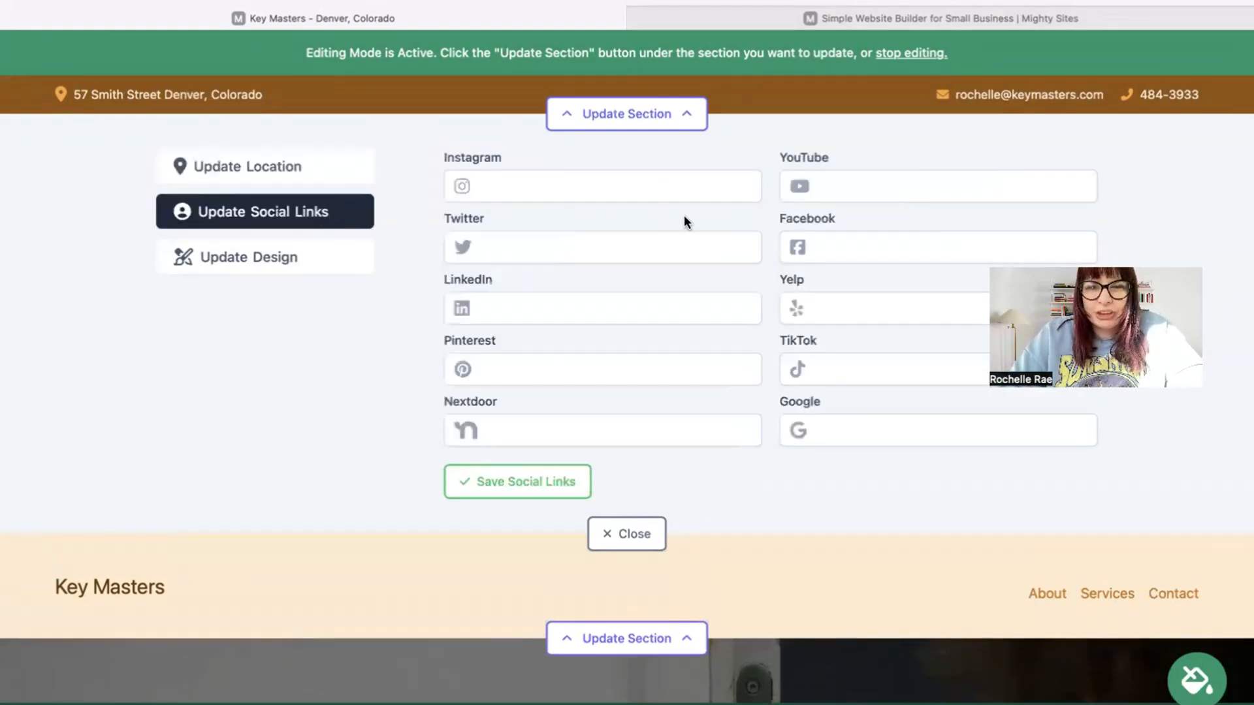
Enter the business's Instagram profile URL, save the social links, and close the editor
{"action": "left_click", "coordinate": [644, 178]}
{"action": "type", "text": "ibn"}
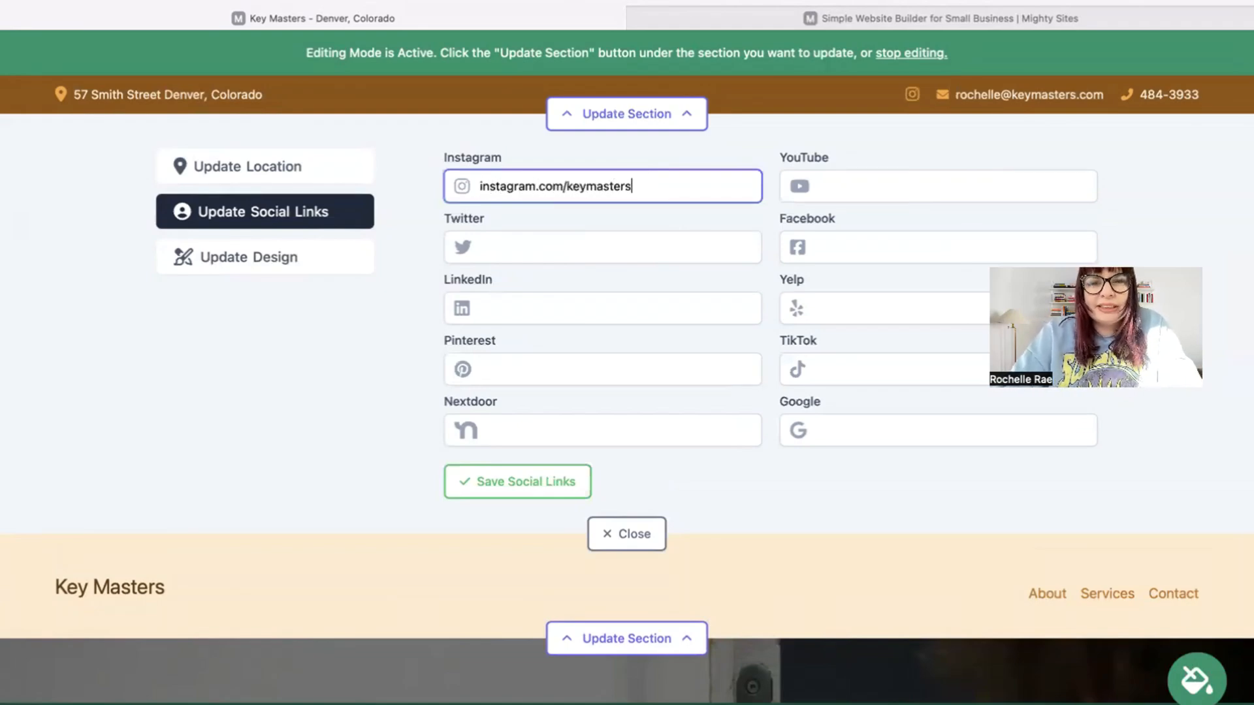
{"action": "left_click", "coordinate": [583, 495]}
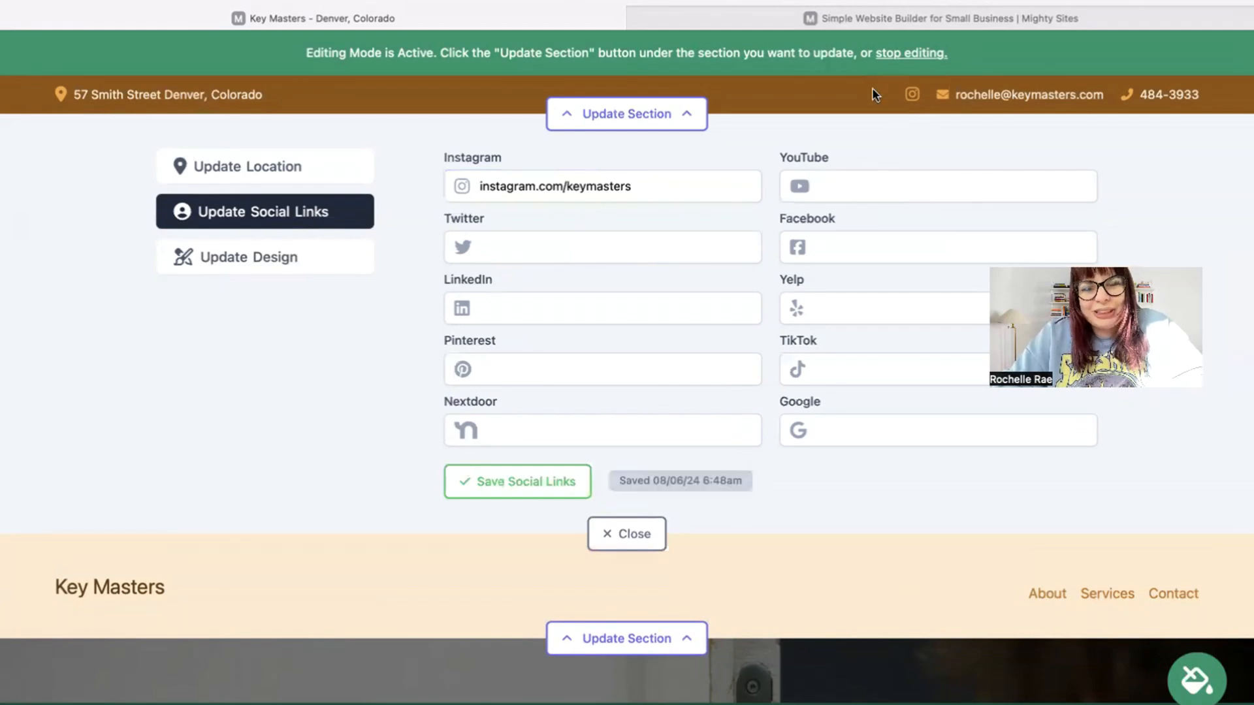
{"action": "left_click", "coordinate": [631, 545]}
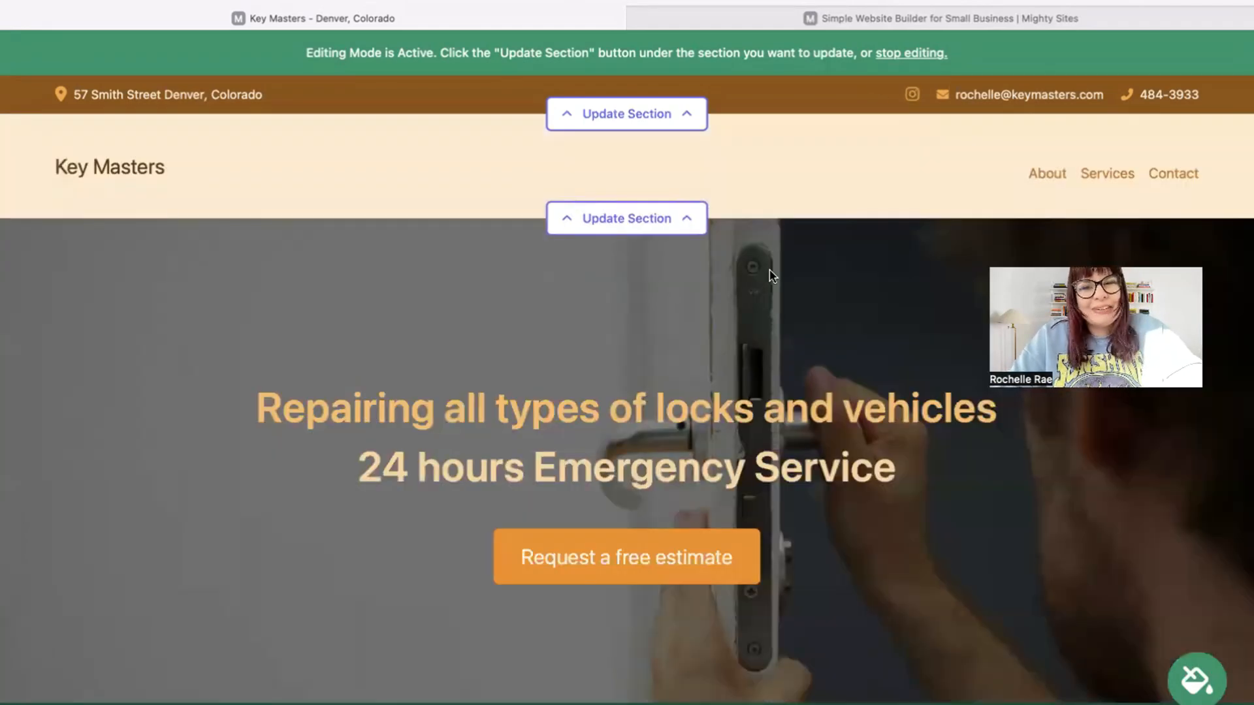
Upload 'Mighty Sites Logo YouTube.png' from Downloads as the header logo, save it, and enlarge it
{"action": "left_click", "coordinate": [660, 219]}
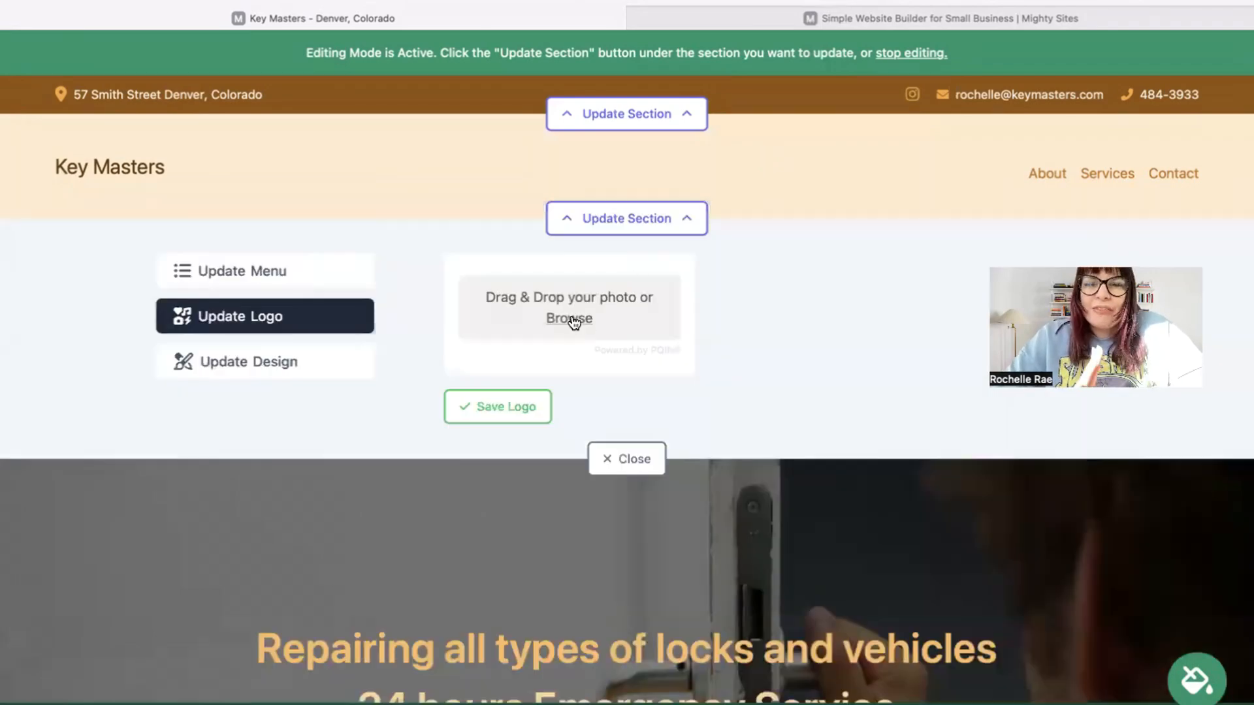
{"action": "left_click", "coordinate": [573, 320]}
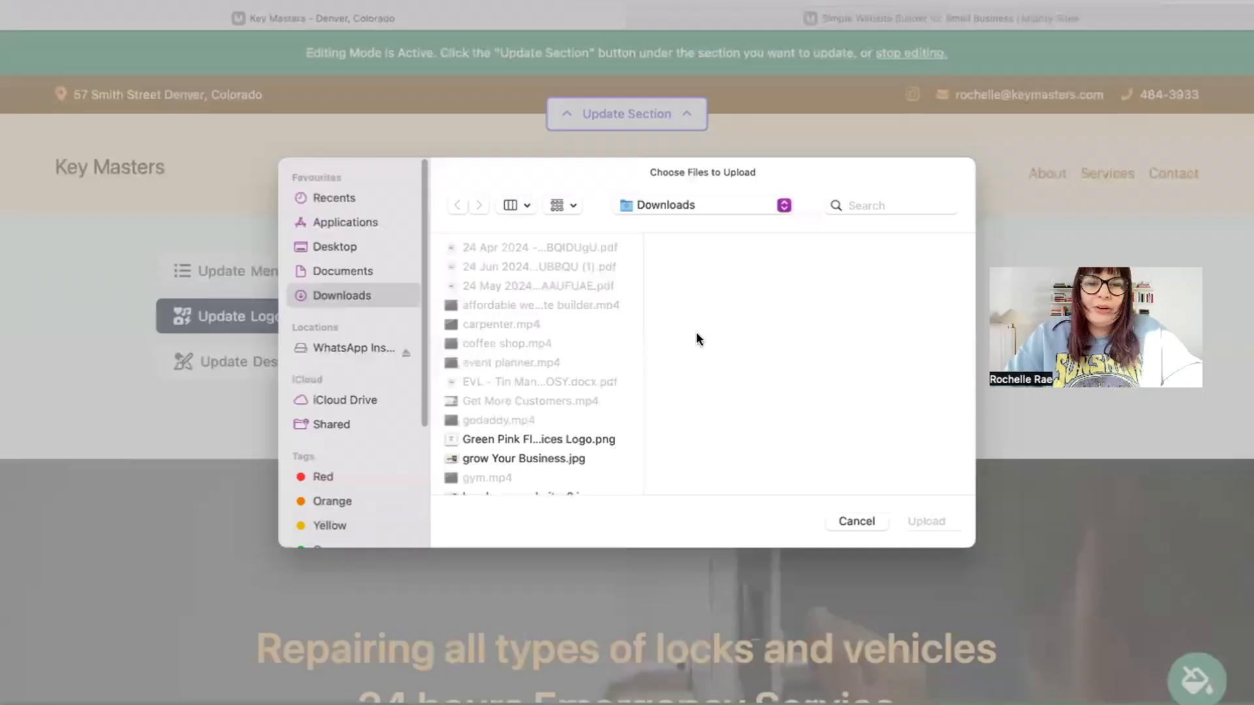
{"action": "left_click", "coordinate": [523, 436]}
{"action": "key", "text": "Down"}
{"action": "key", "text": "Down"}
{"action": "key", "text": "Down"}
{"action": "key", "text": "Down"}
{"action": "key", "text": "Down"}
{"action": "key", "text": "Up"}
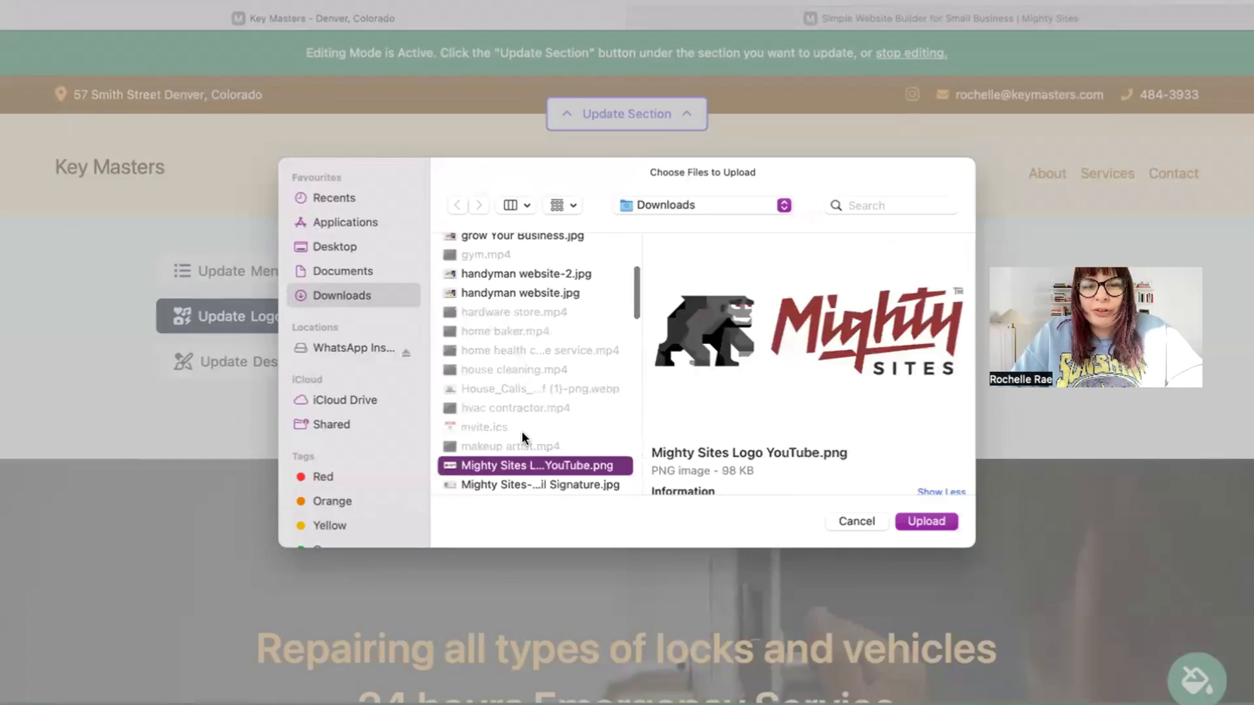
{"action": "key", "text": "Return"}
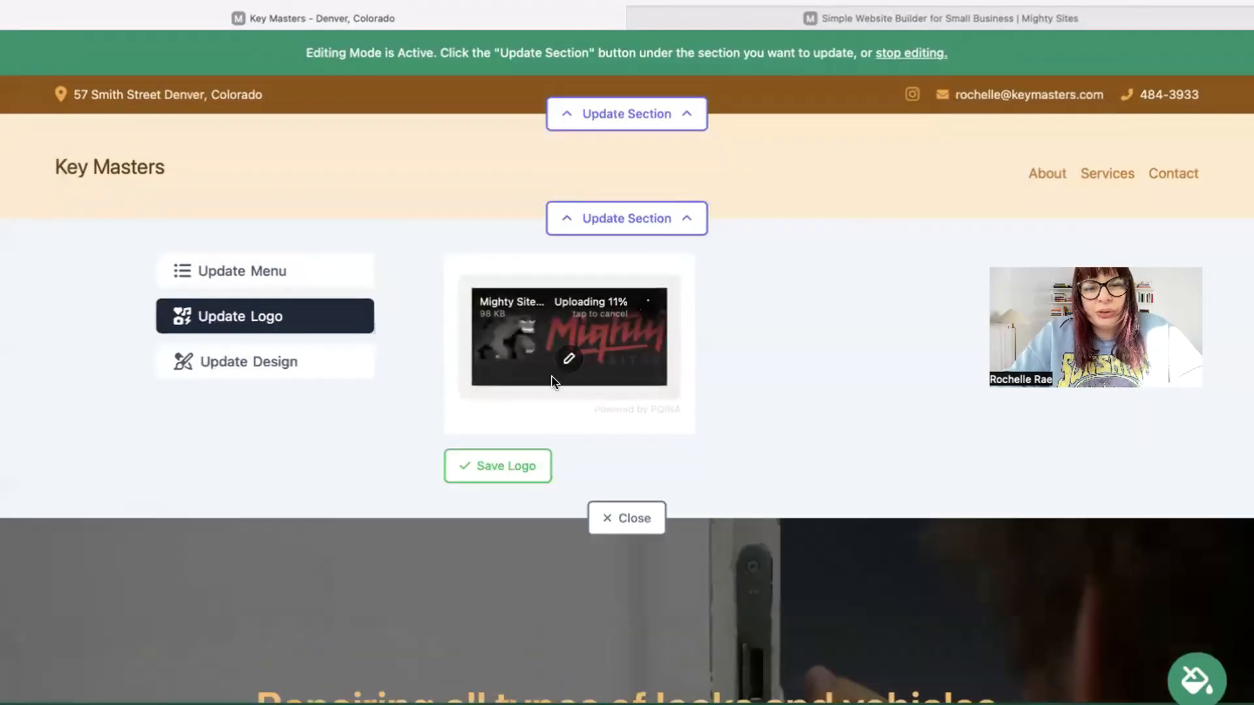
{"action": "left_click", "coordinate": [525, 456]}
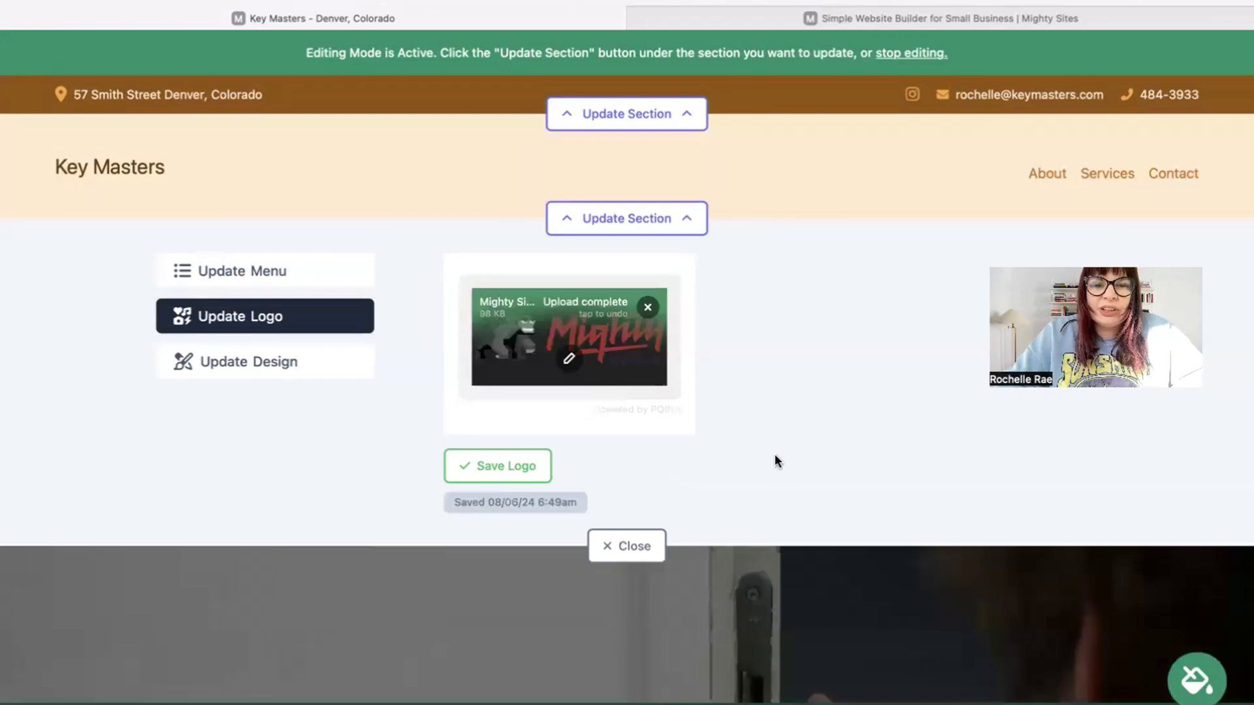
{"action": "left_click", "coordinate": [512, 467]}
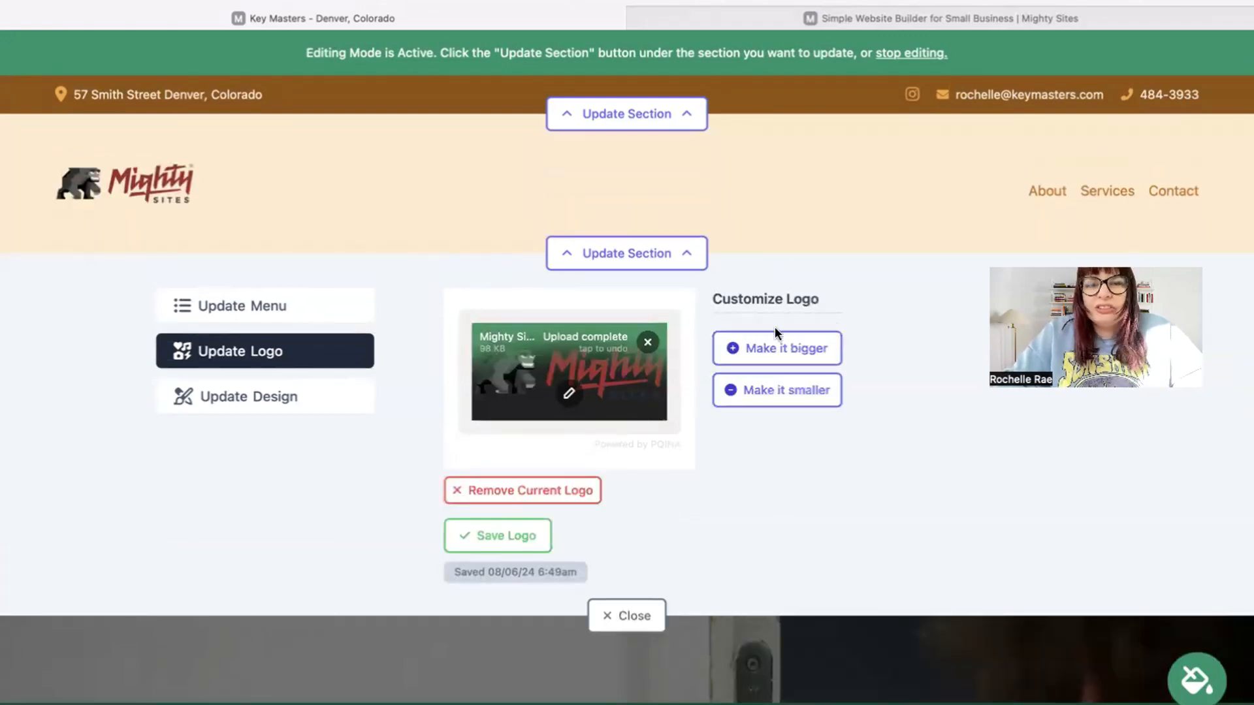
{"action": "left_click", "coordinate": [778, 347]}
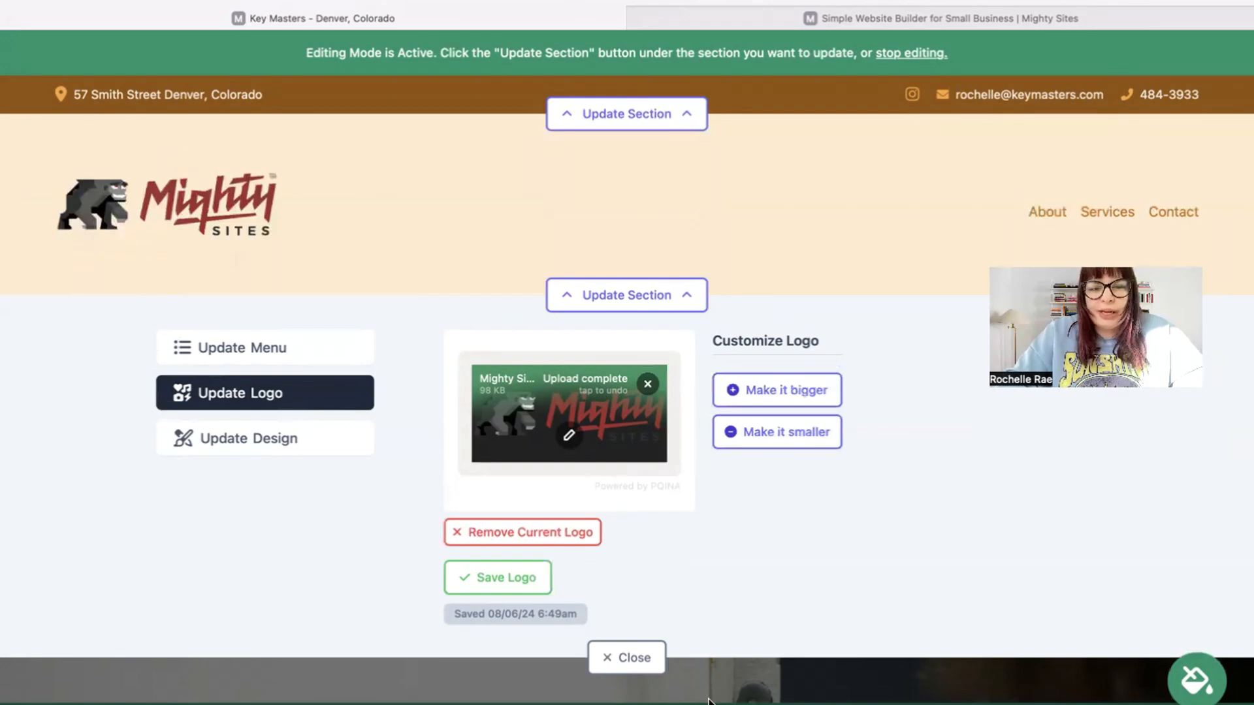
{"action": "left_click", "coordinate": [630, 660]}
{"action": "scroll", "coordinate": [630, 660], "scroll_direction": "down", "scroll_amount": 5}
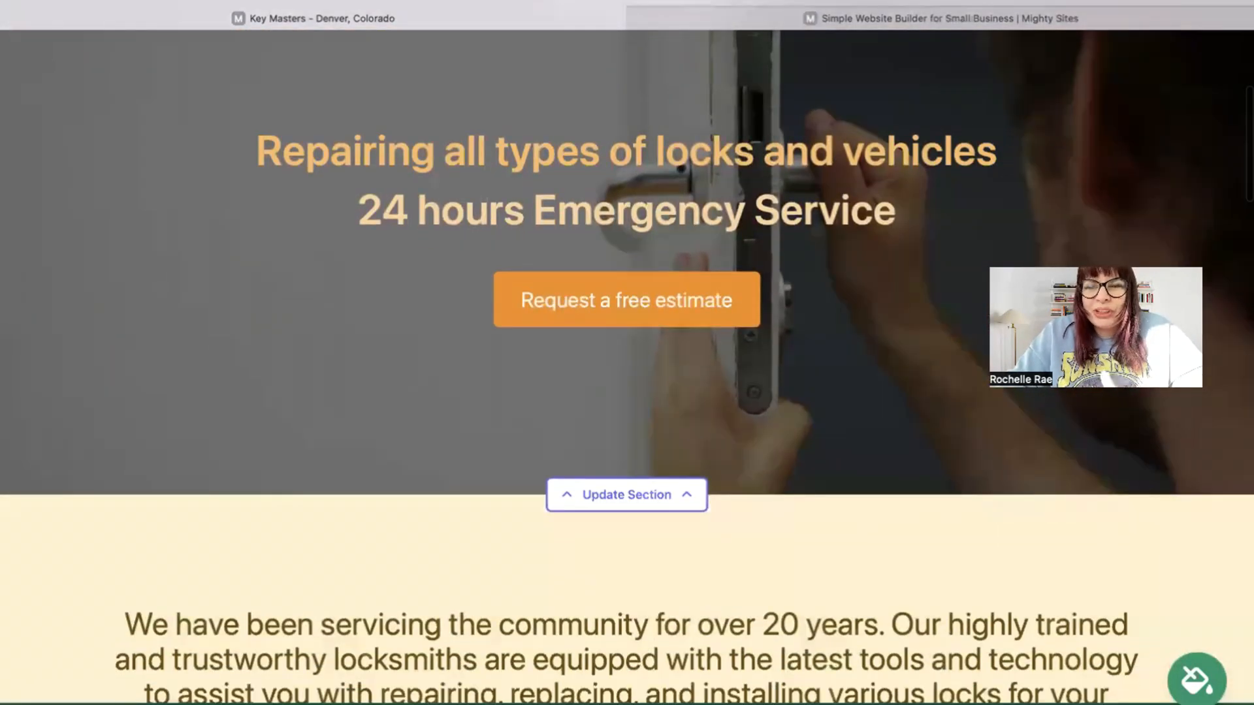
{"action": "scroll", "coordinate": [628, 353], "scroll_direction": "down", "scroll_amount": 2}
{"action": "scroll", "coordinate": [1202, 683], "scroll_direction": "down", "scroll_amount": 1}
{"action": "left_click", "coordinate": [1197, 679]}
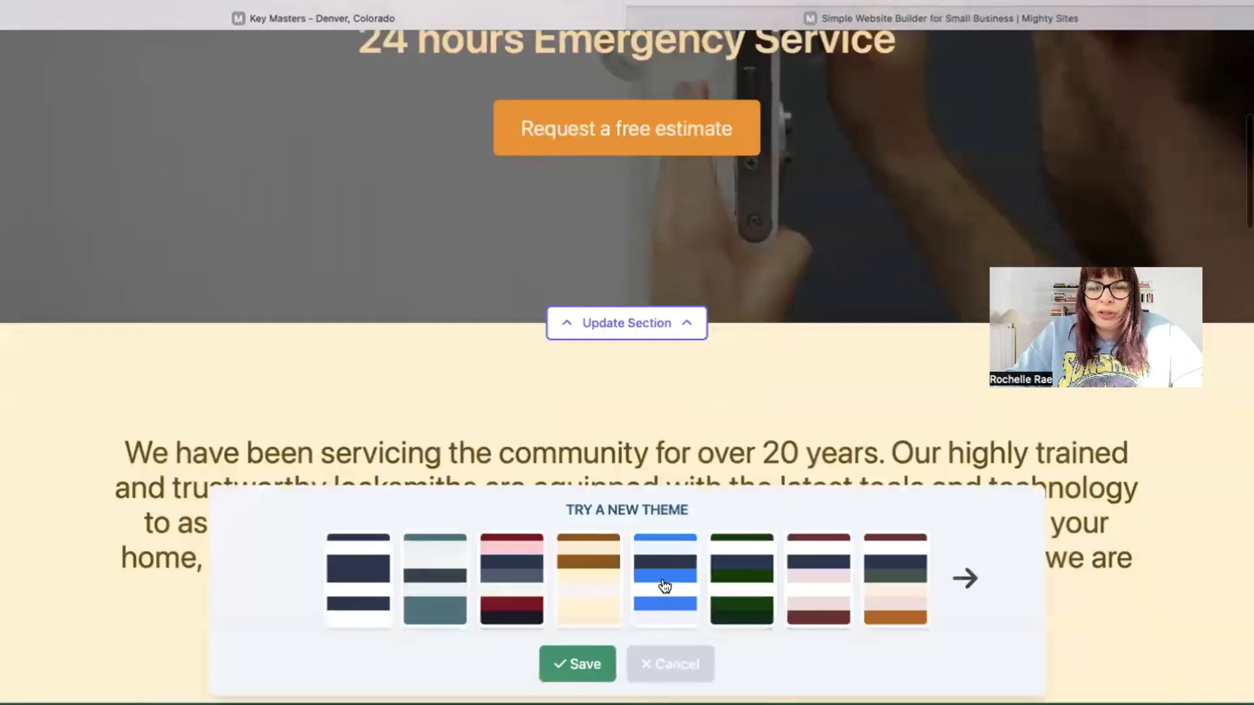
{"action": "left_click", "coordinate": [665, 588]}
{"action": "left_click", "coordinate": [987, 566]}
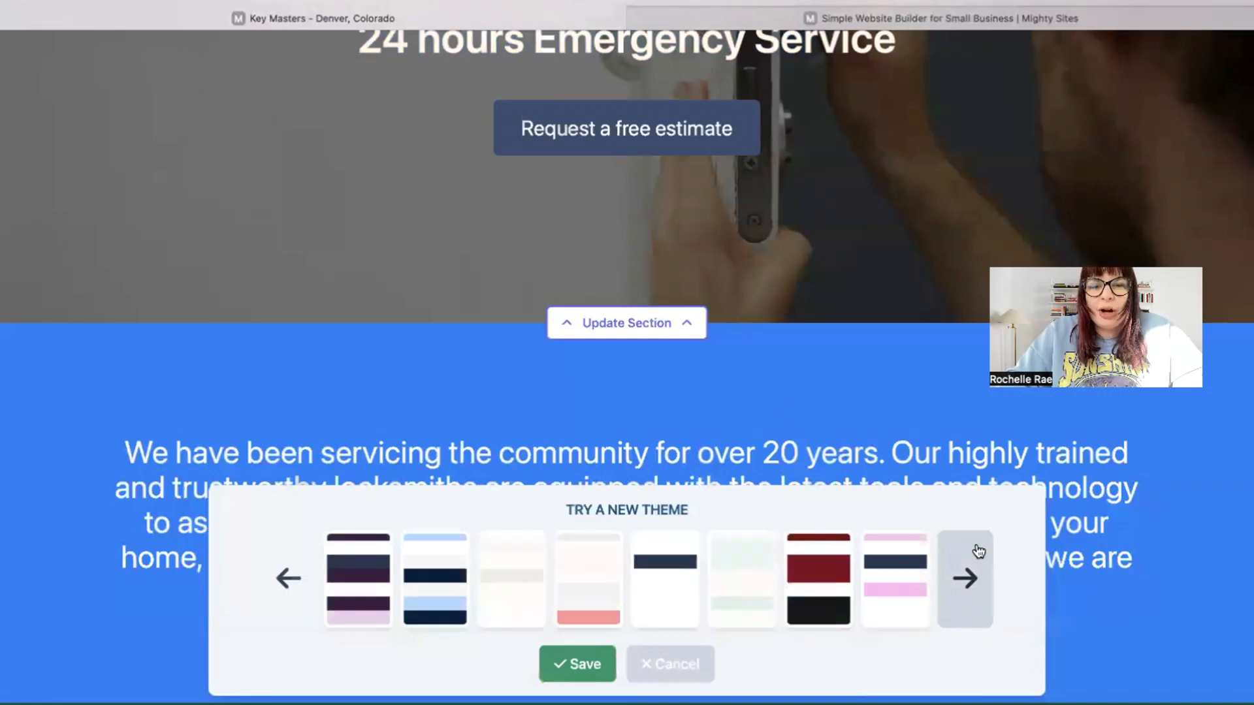
{"action": "left_click", "coordinate": [987, 565]}
{"action": "left_click", "coordinate": [987, 566]}
{"action": "left_click", "coordinate": [551, 673]}
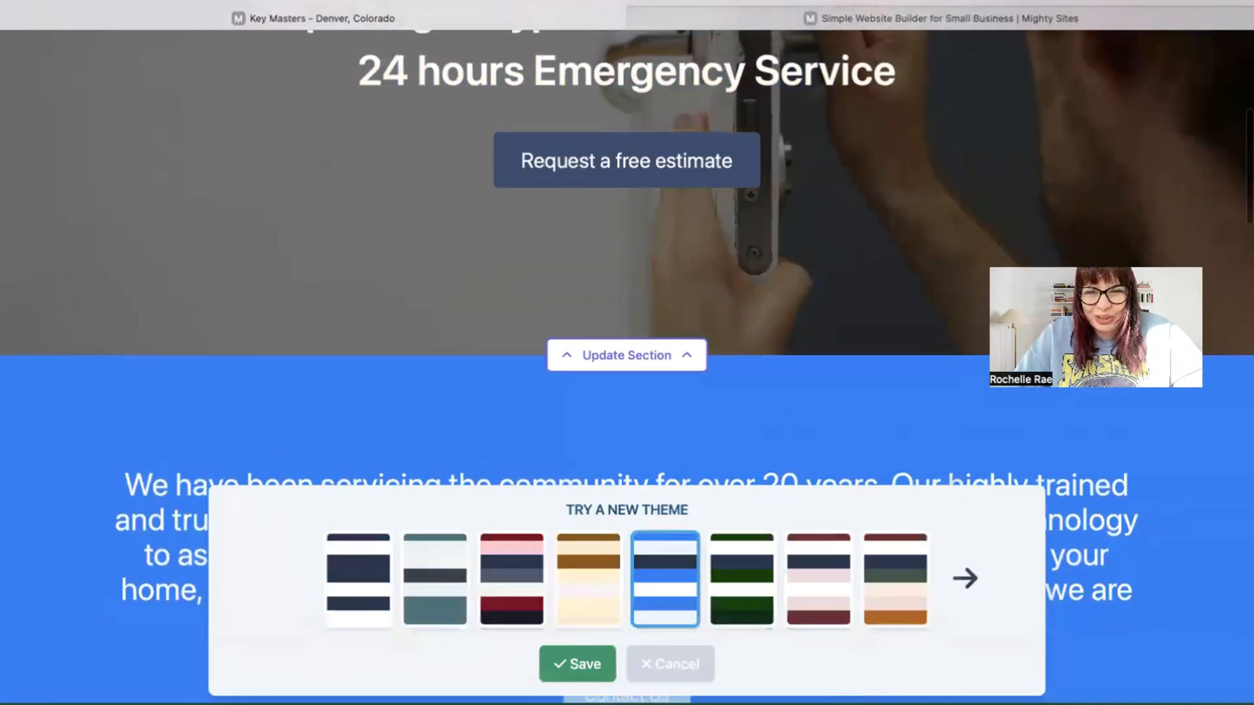
{"action": "scroll", "coordinate": [551, 673], "scroll_direction": "up", "scroll_amount": 5}
{"action": "scroll", "coordinate": [379, 513], "scroll_direction": "down", "scroll_amount": 1}
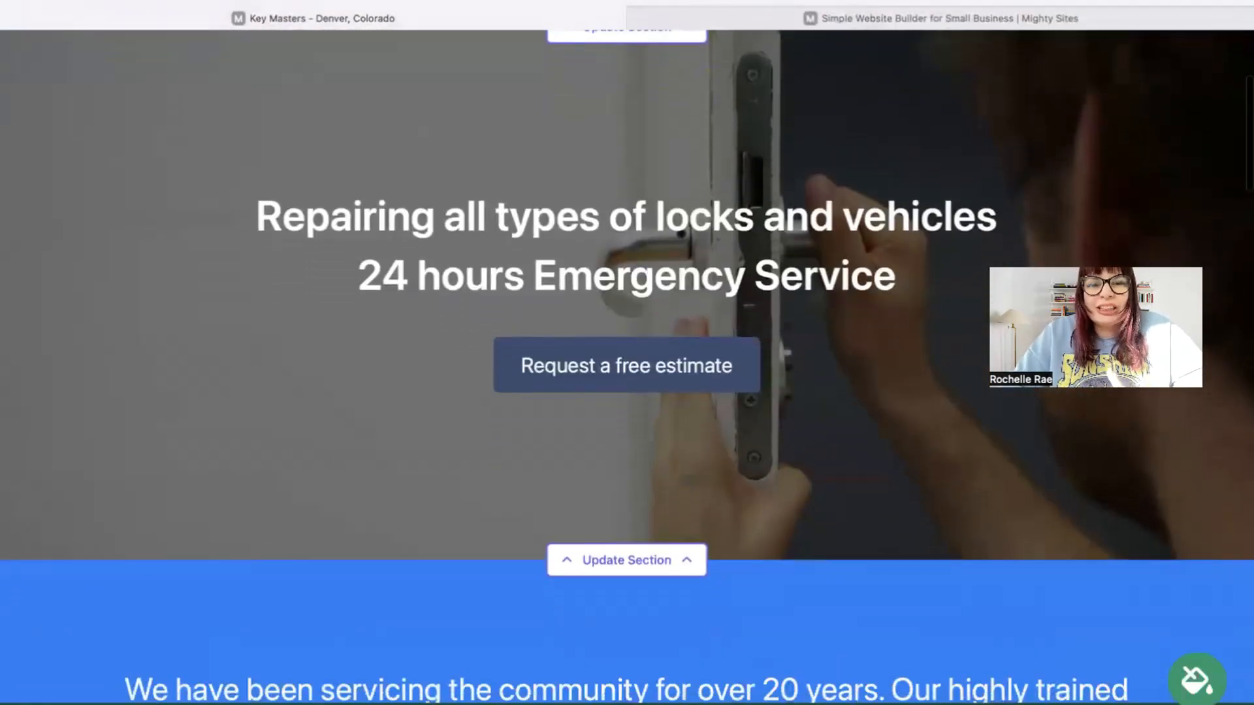
{"action": "scroll", "coordinate": [379, 514], "scroll_direction": "up", "scroll_amount": 2}
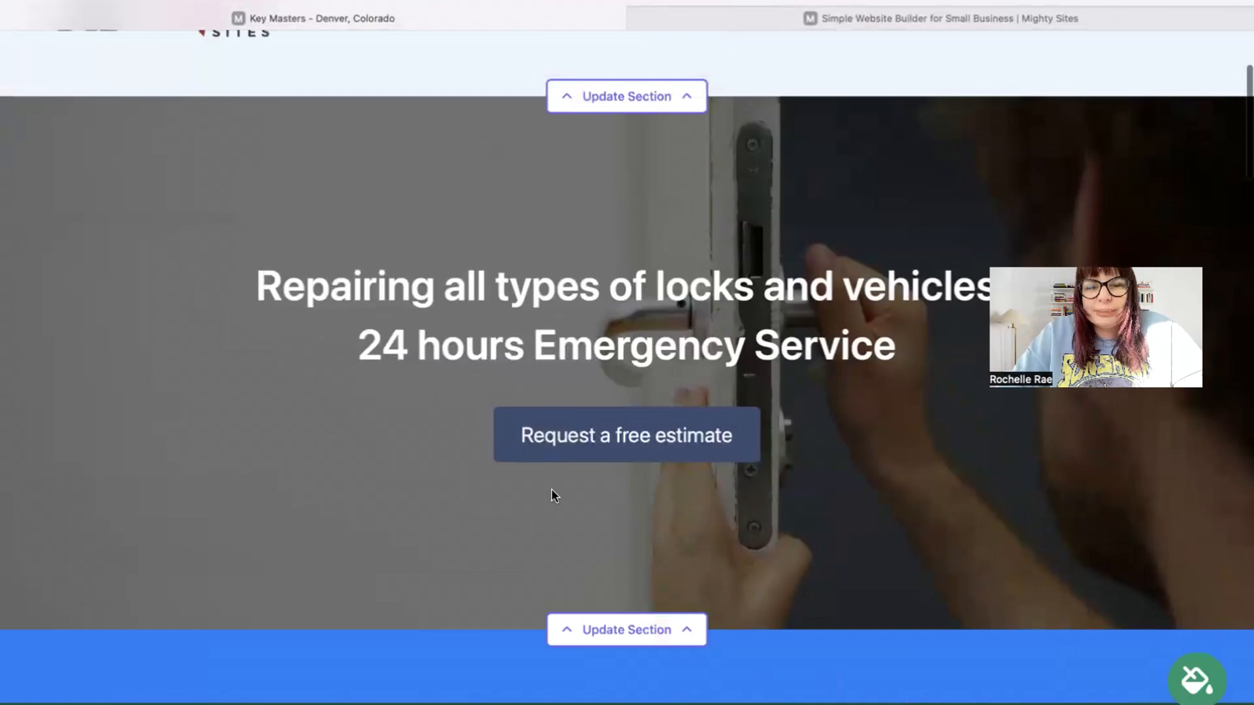
Browse the Locksmith stock photo library for the hero image, then go back to all photo options
{"action": "left_click", "coordinate": [661, 634]}
{"action": "scroll", "coordinate": [447, 472], "scroll_direction": "down", "scroll_amount": 5}
{"action": "left_click", "coordinate": [339, 455]}
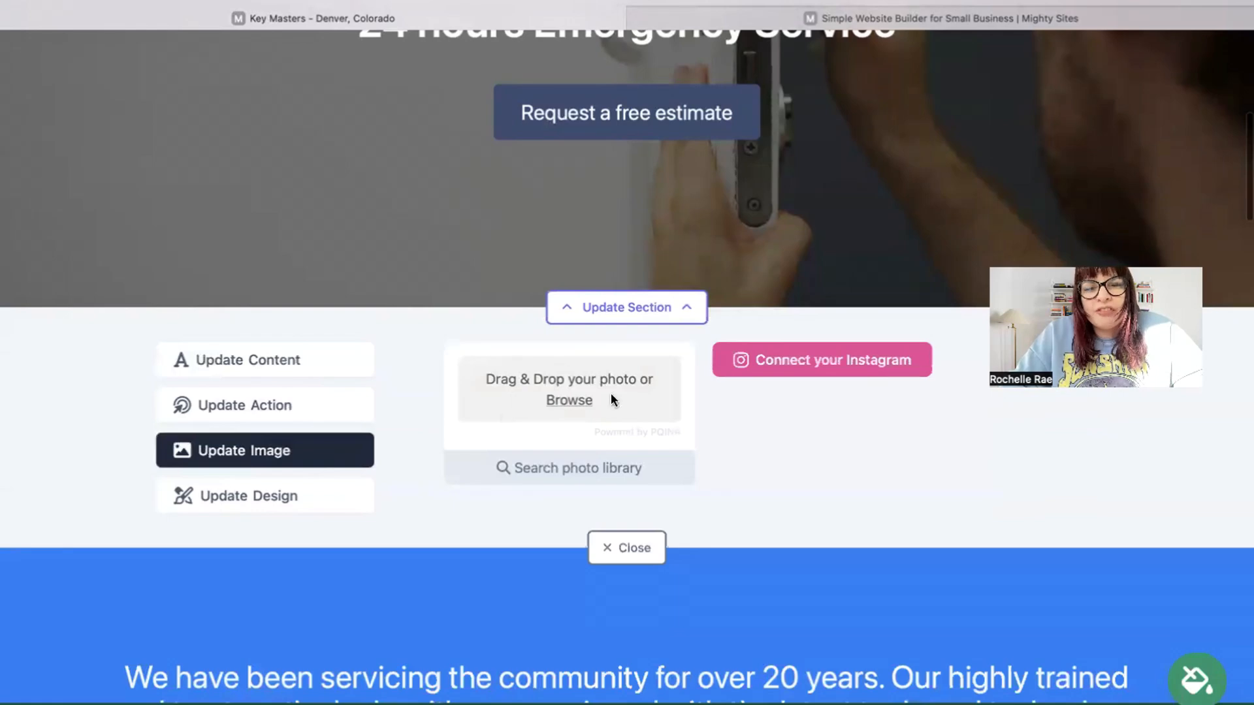
{"action": "left_click", "coordinate": [583, 479]}
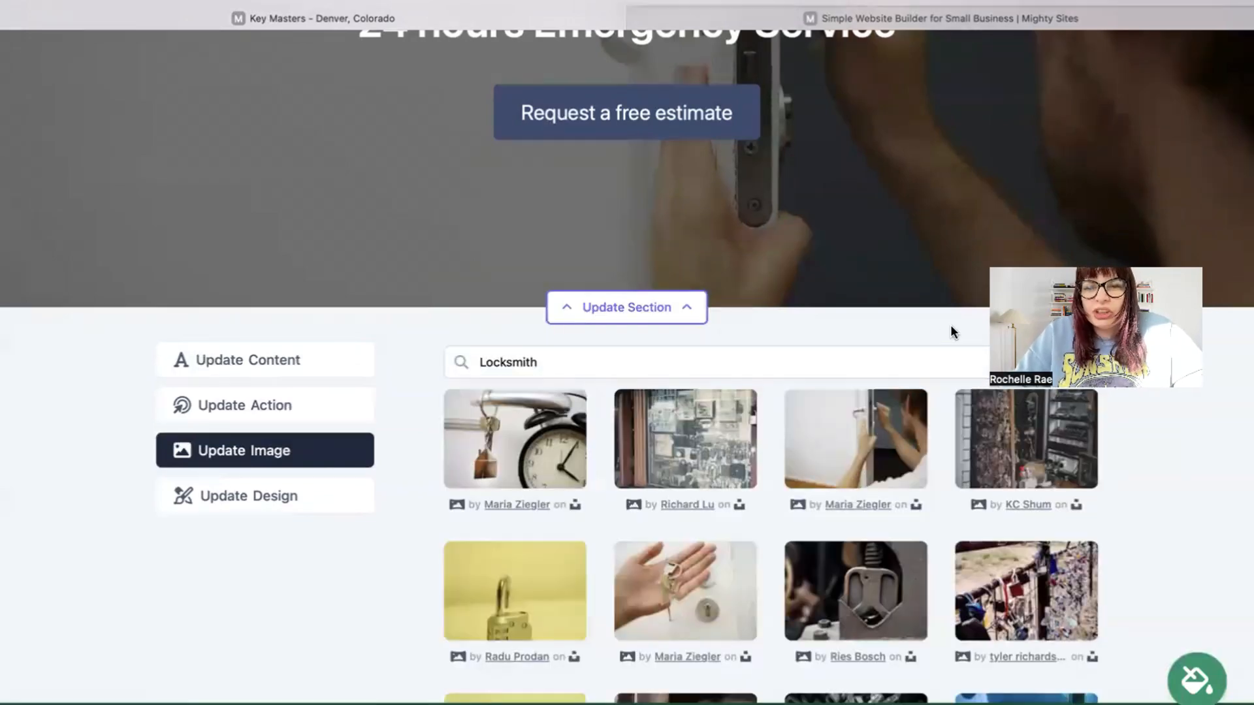
{"action": "scroll", "coordinate": [951, 332], "scroll_direction": "down", "scroll_amount": 2}
{"action": "scroll", "coordinate": [950, 332], "scroll_direction": "down", "scroll_amount": 3}
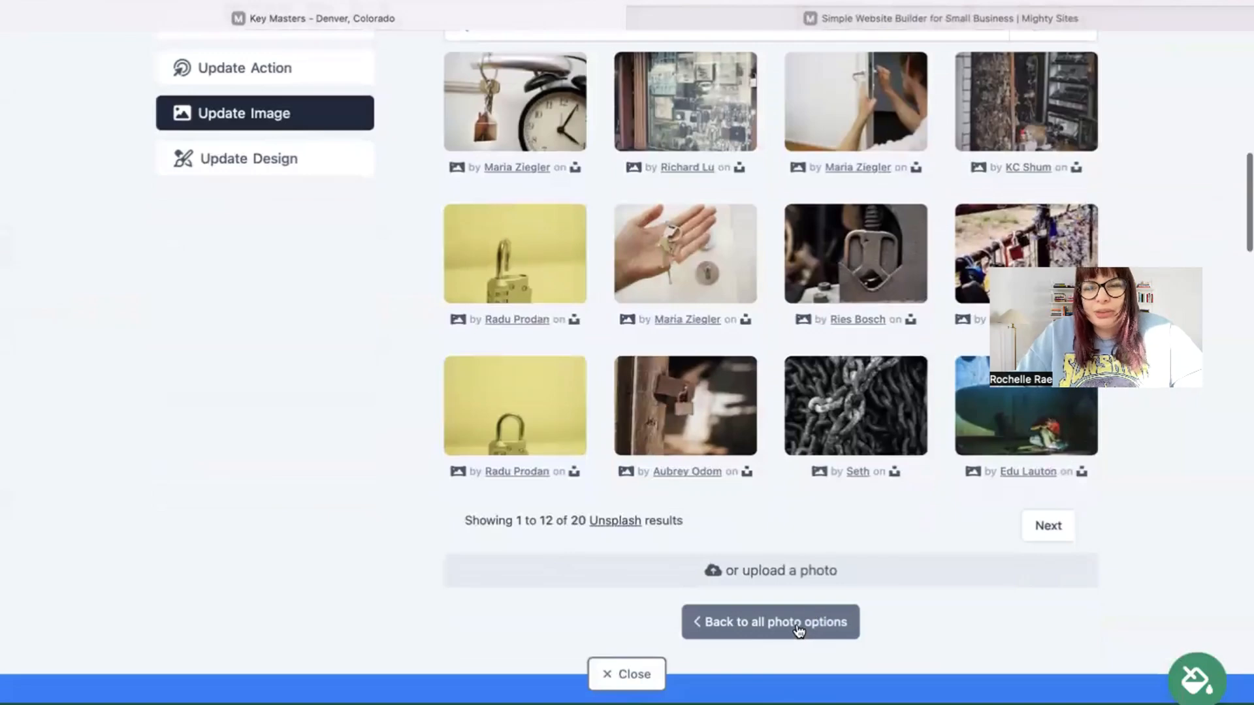
{"action": "left_click", "coordinate": [799, 625]}
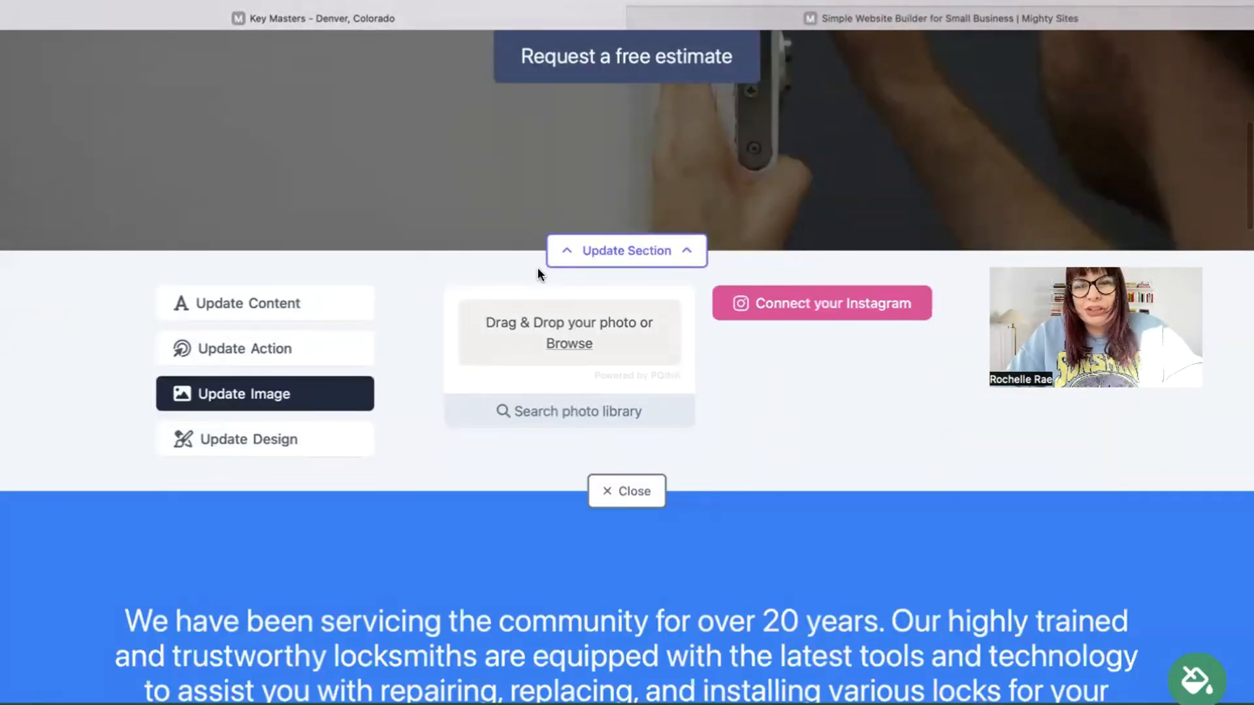
Change the hero button label to 'Call Us'
{"action": "left_click", "coordinate": [350, 347]}
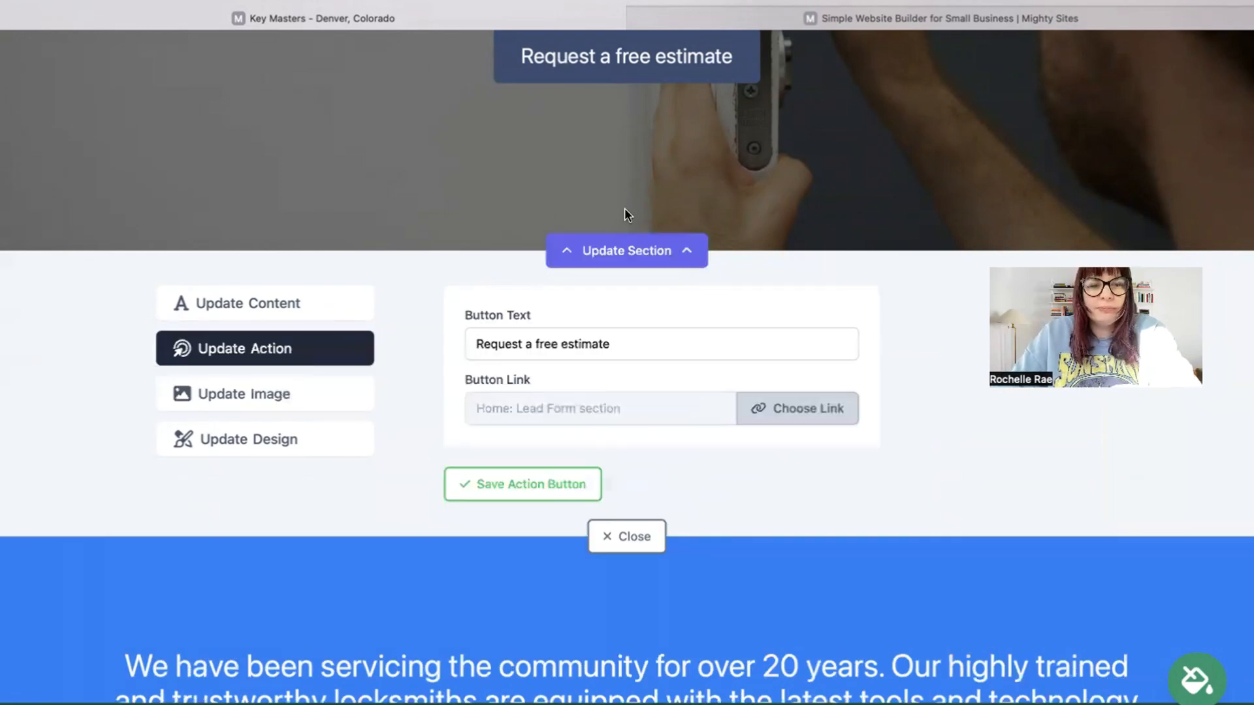
{"action": "triple_click", "coordinate": [592, 436]}
{"action": "type", "text": "Call UYs"}
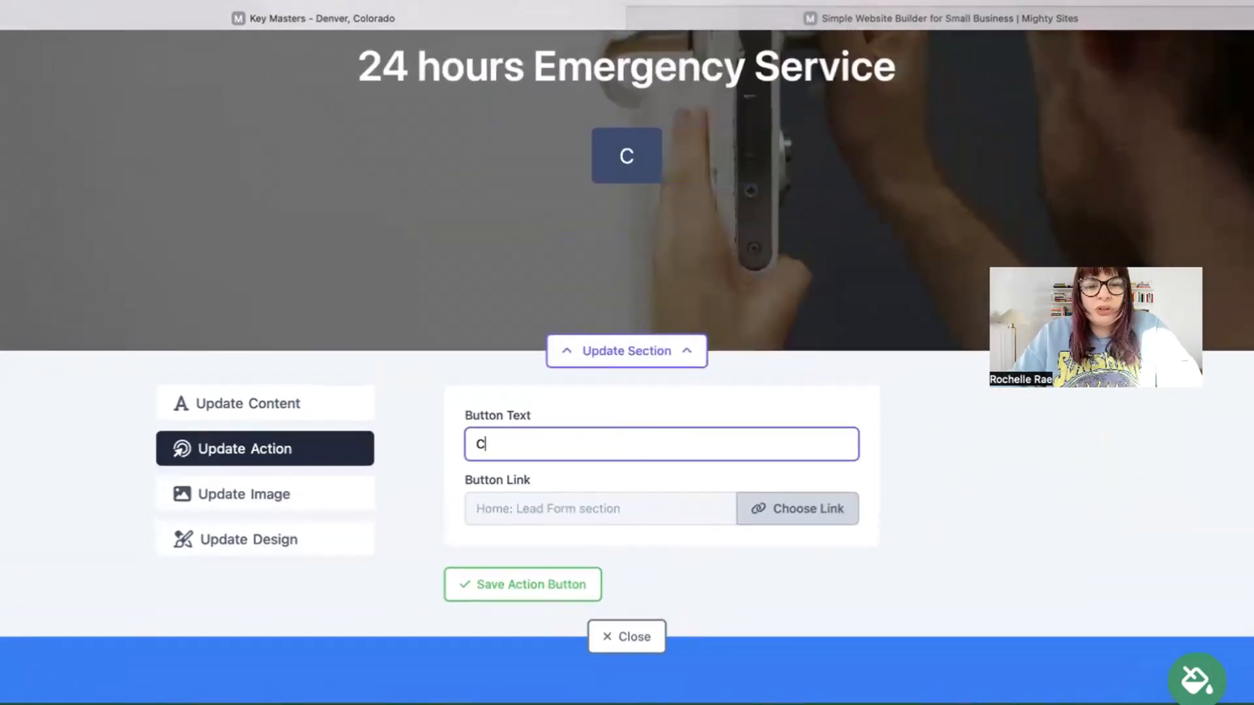
{"action": "key", "text": "BackSpace"}
{"action": "key", "text": "BackSpace"}
{"action": "type", "text": "s"}
Confirm the button's link to the Home page's Lead Form section
{"action": "left_click", "coordinate": [816, 517]}
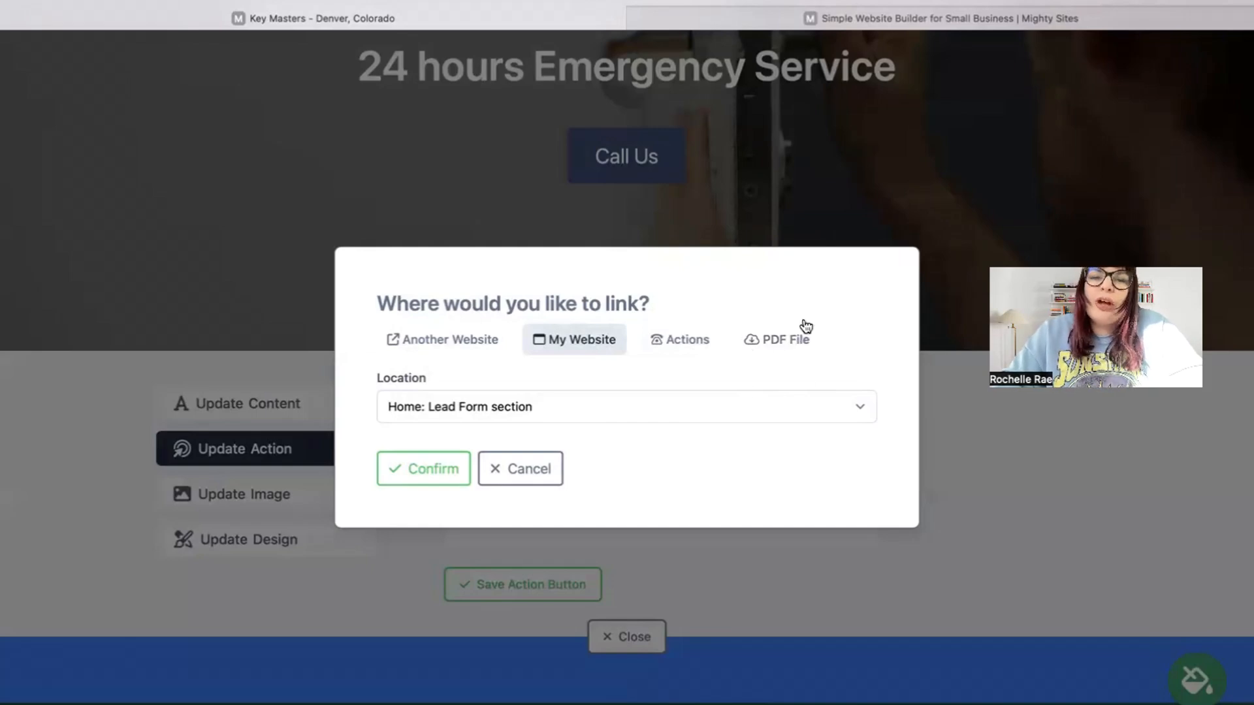
{"action": "left_click", "coordinate": [676, 351]}
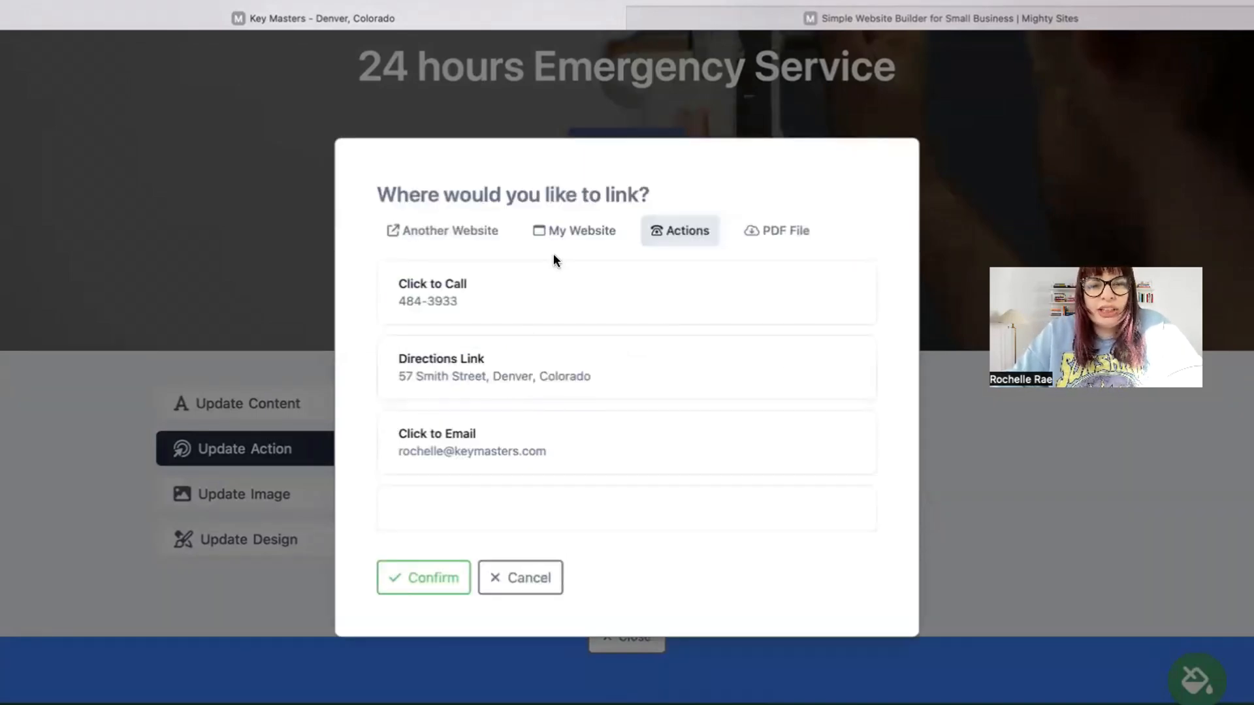
{"action": "left_click", "coordinate": [399, 231]}
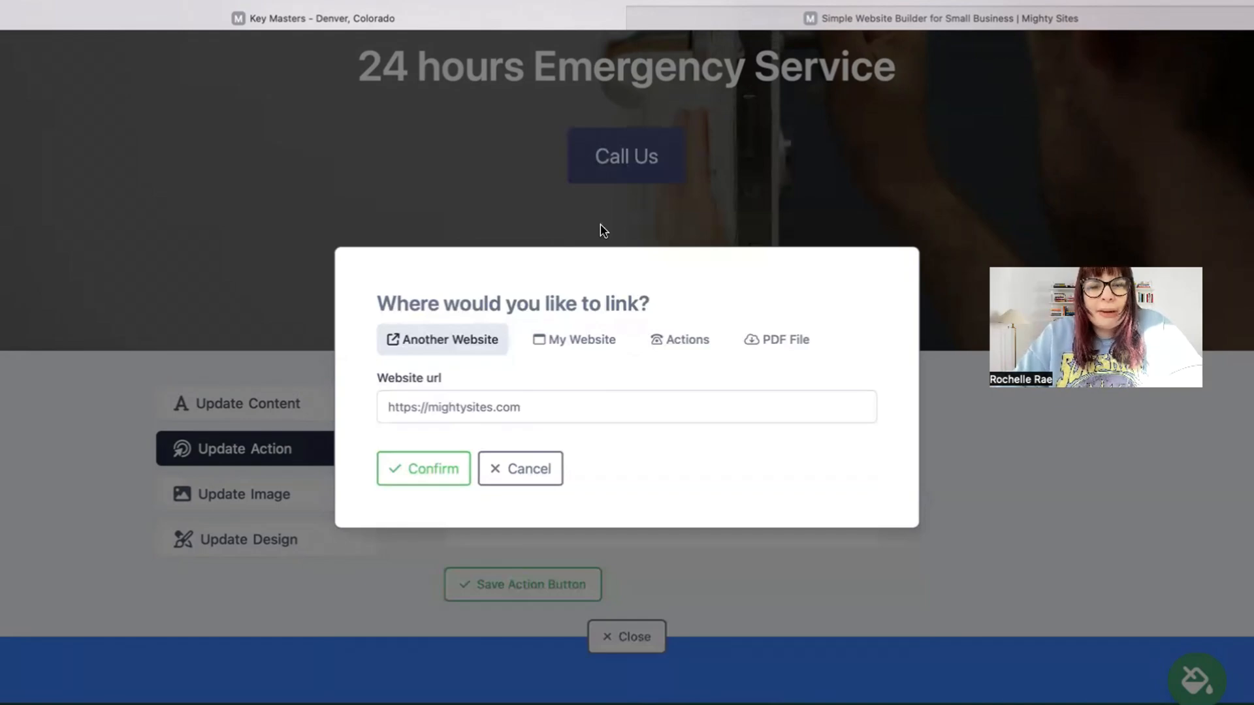
{"action": "left_click", "coordinate": [594, 336]}
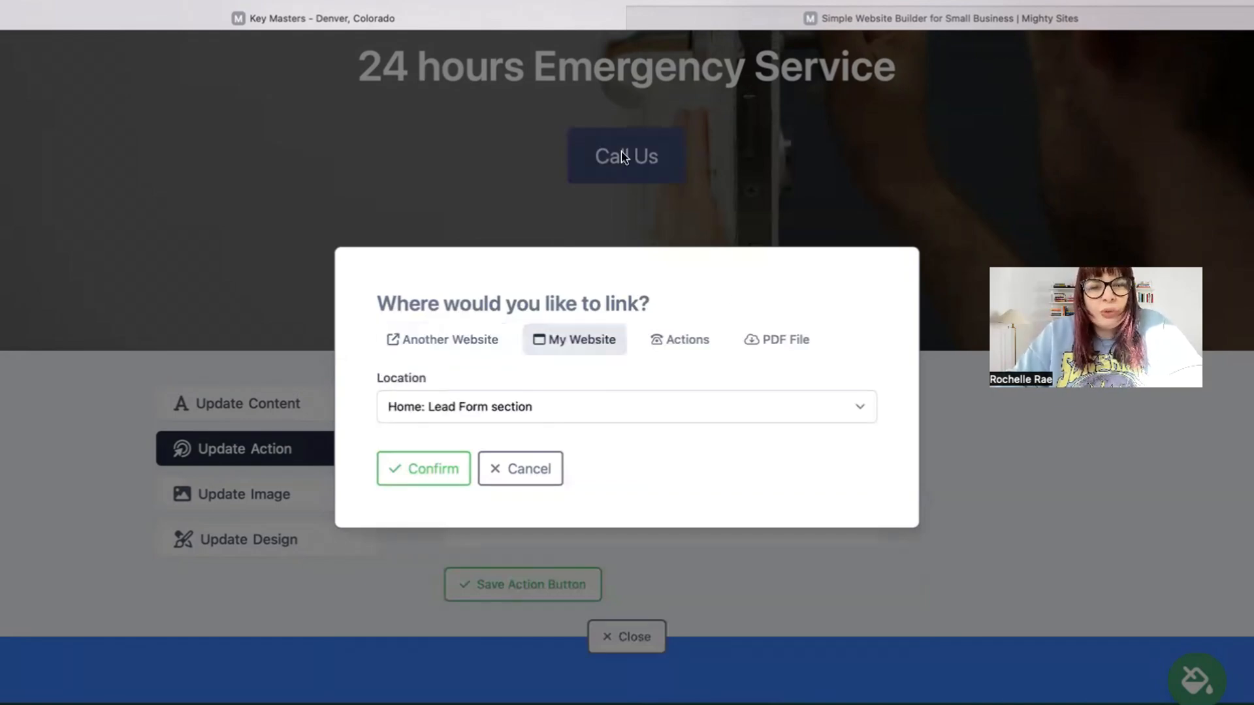
{"action": "left_click", "coordinate": [459, 475]}
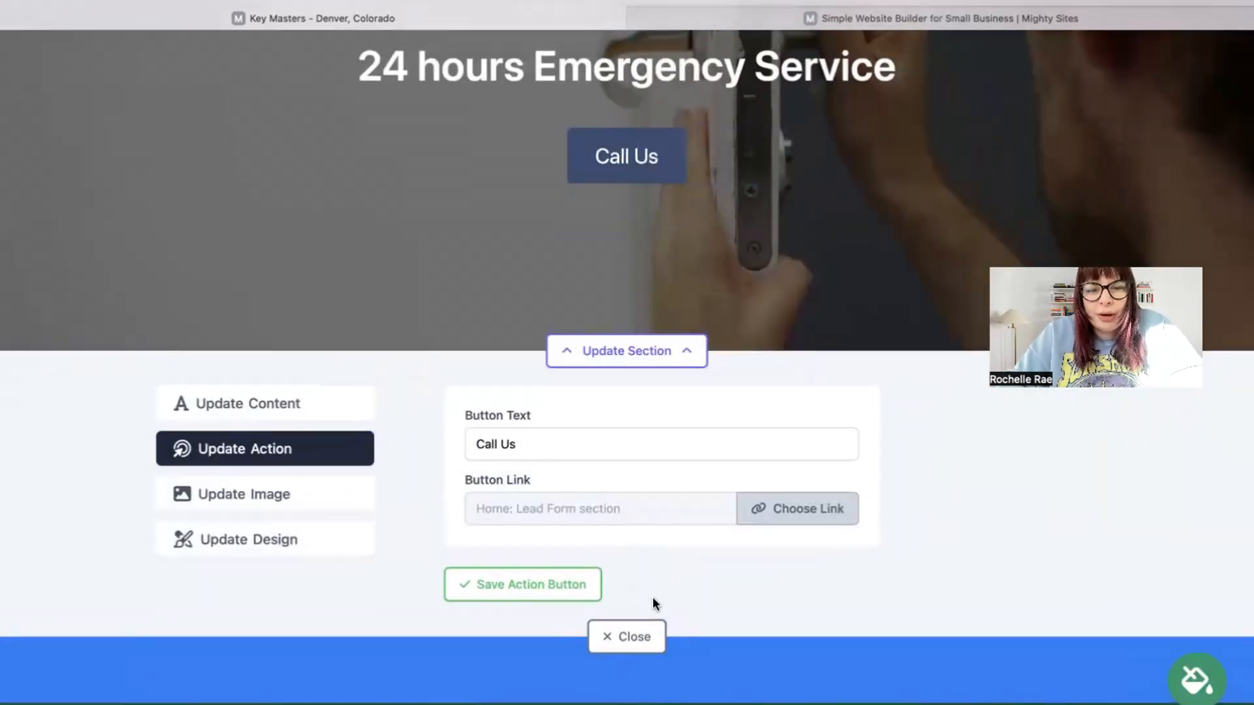
{"action": "scroll", "coordinate": [652, 597], "scroll_direction": "down", "scroll_amount": 15}
Scroll through the whole Key Masters site back to the top, then go to the Connect a Domain page
{"action": "scroll", "coordinate": [627, 367], "scroll_direction": "down", "scroll_amount": 20}
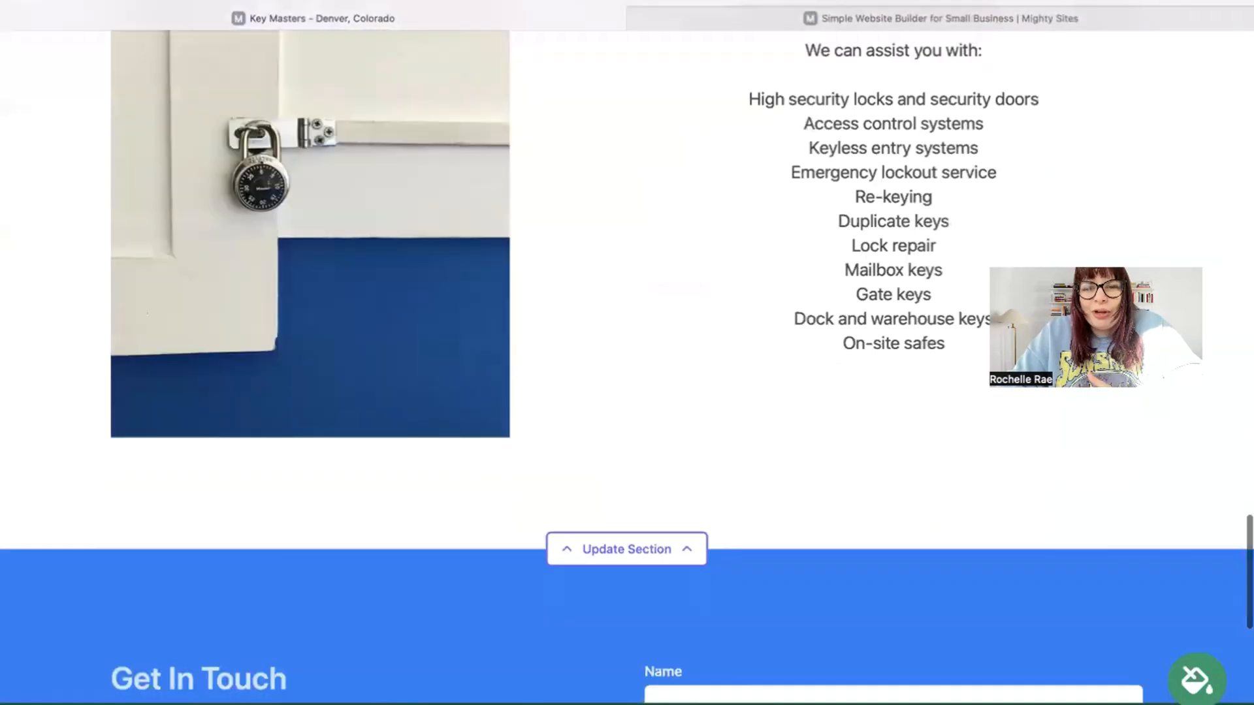
{"action": "scroll", "coordinate": [844, 633], "scroll_direction": "down", "scroll_amount": 3}
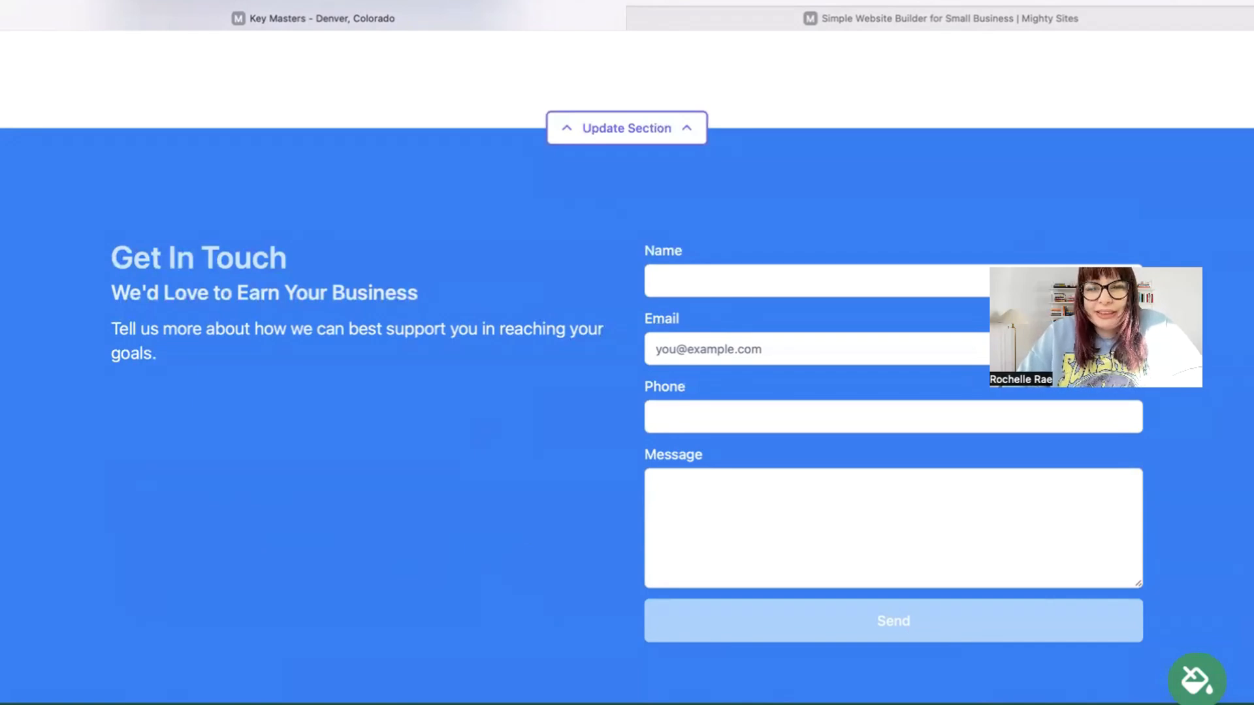
{"action": "scroll", "coordinate": [627, 366], "scroll_direction": "up", "scroll_amount": 9}
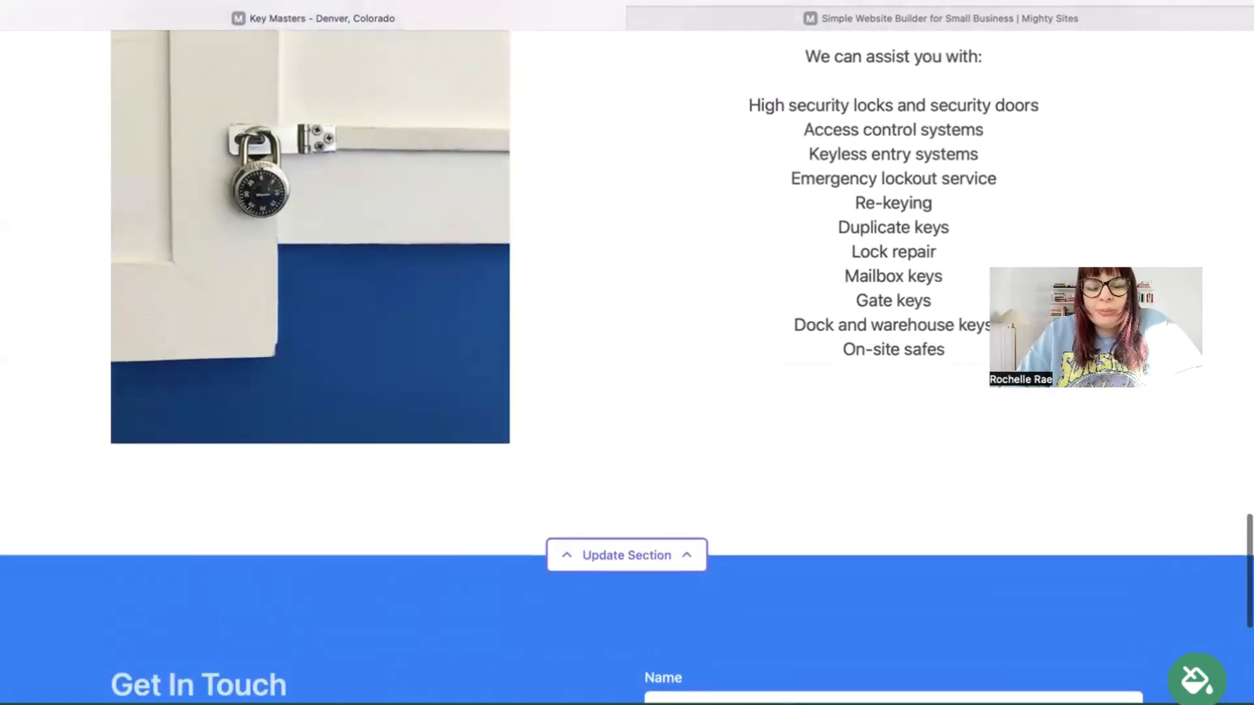
{"action": "scroll", "coordinate": [627, 366], "scroll_direction": "up", "scroll_amount": 8}
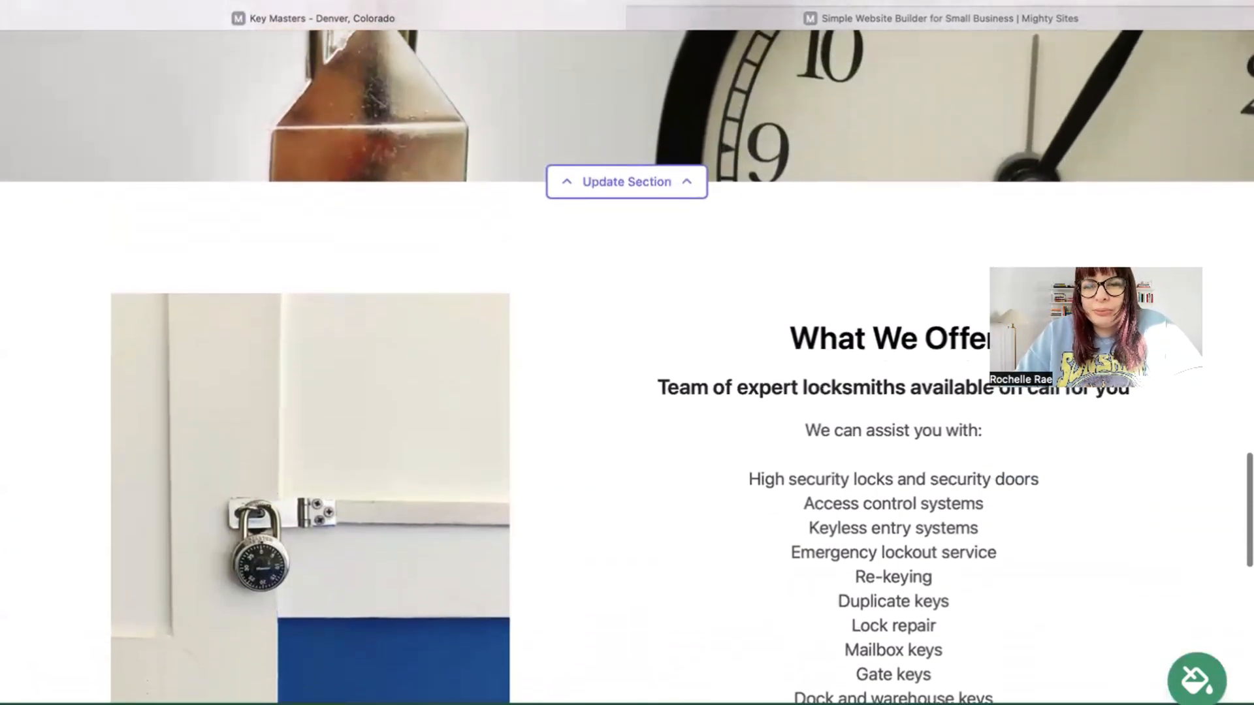
{"action": "scroll", "coordinate": [703, 691], "scroll_direction": "up", "scroll_amount": 2}
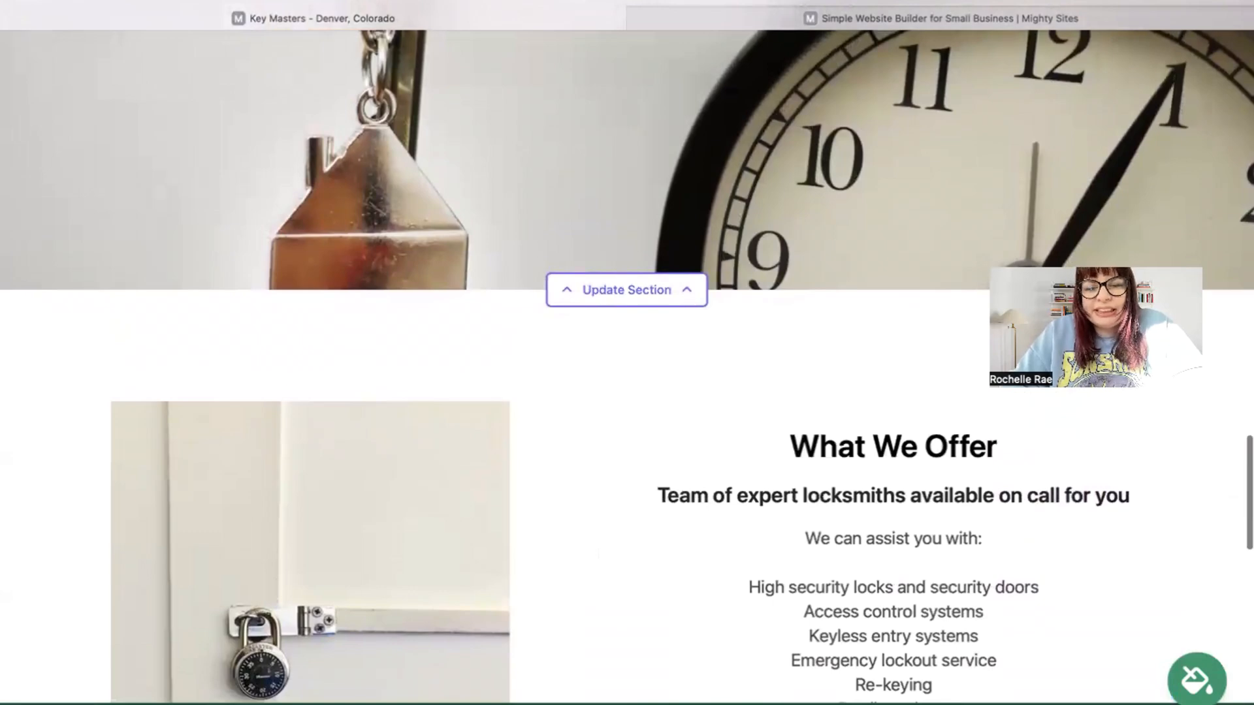
{"action": "scroll", "coordinate": [627, 353], "scroll_direction": "up", "scroll_amount": 7}
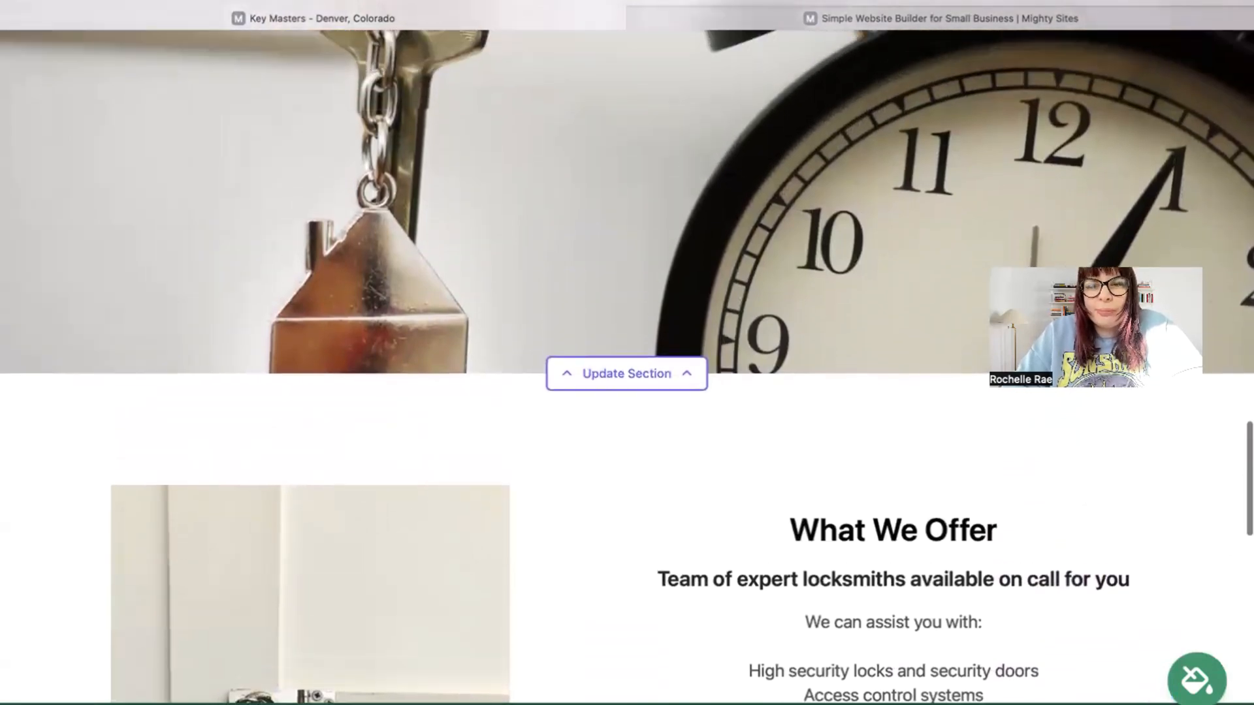
{"action": "scroll", "coordinate": [627, 353], "scroll_direction": "up", "scroll_amount": 7}
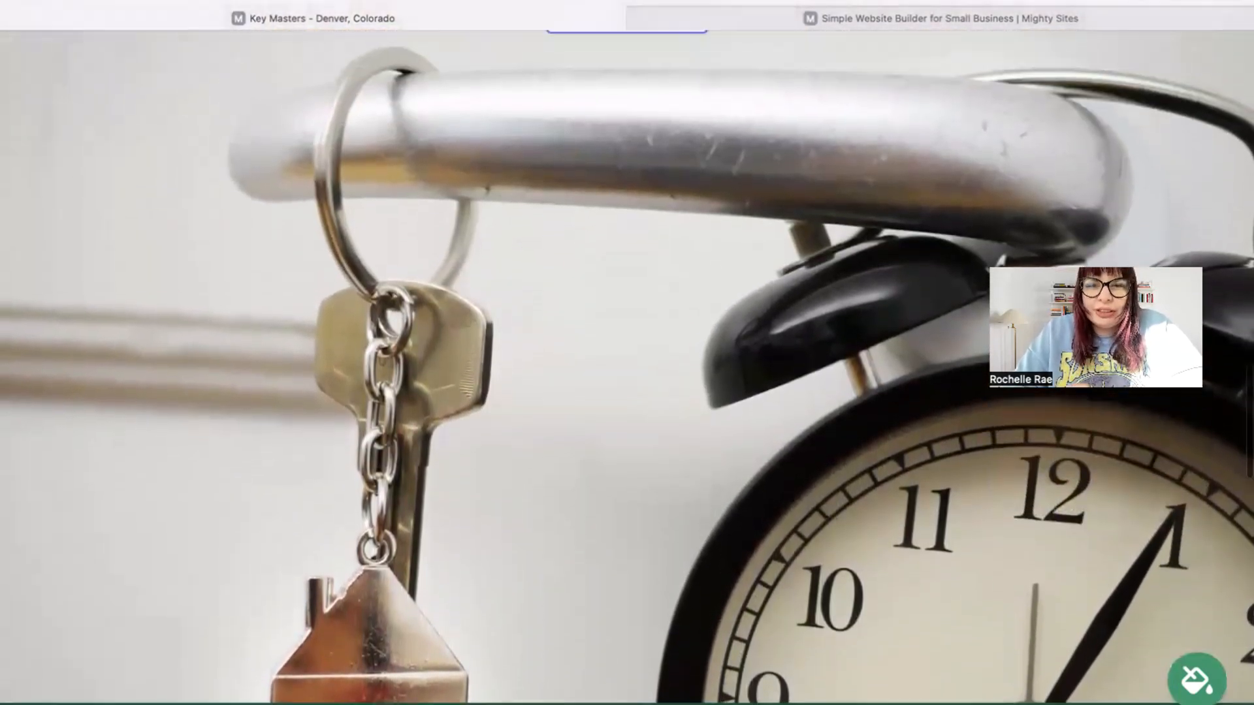
{"action": "scroll", "coordinate": [627, 353], "scroll_direction": "up", "scroll_amount": 8}
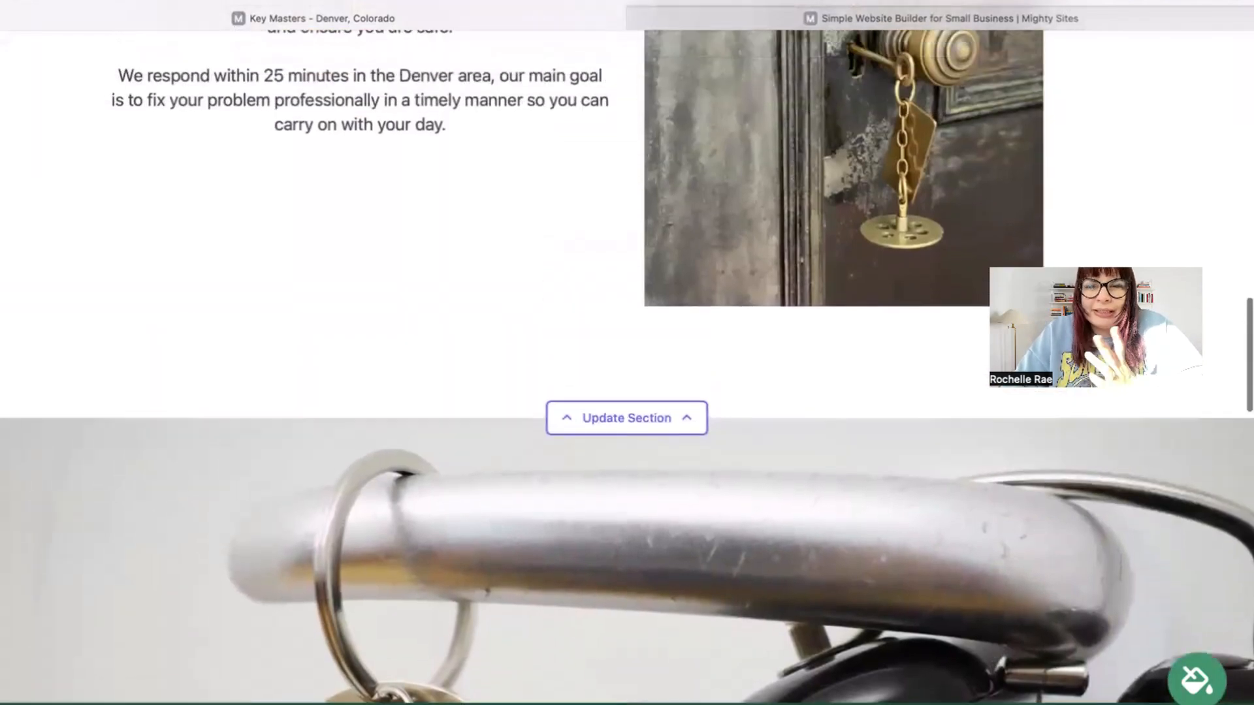
{"action": "scroll", "coordinate": [627, 352], "scroll_direction": "up", "scroll_amount": 8}
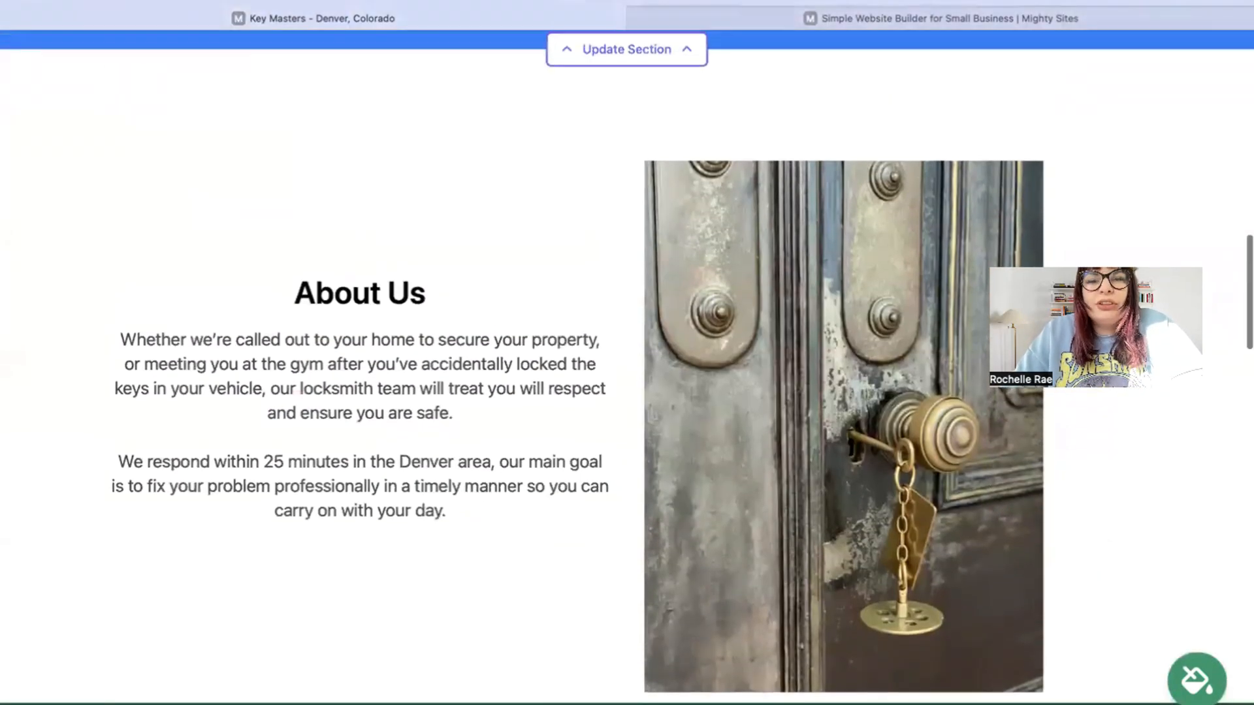
{"action": "scroll", "coordinate": [627, 352], "scroll_direction": "up", "scroll_amount": 6}
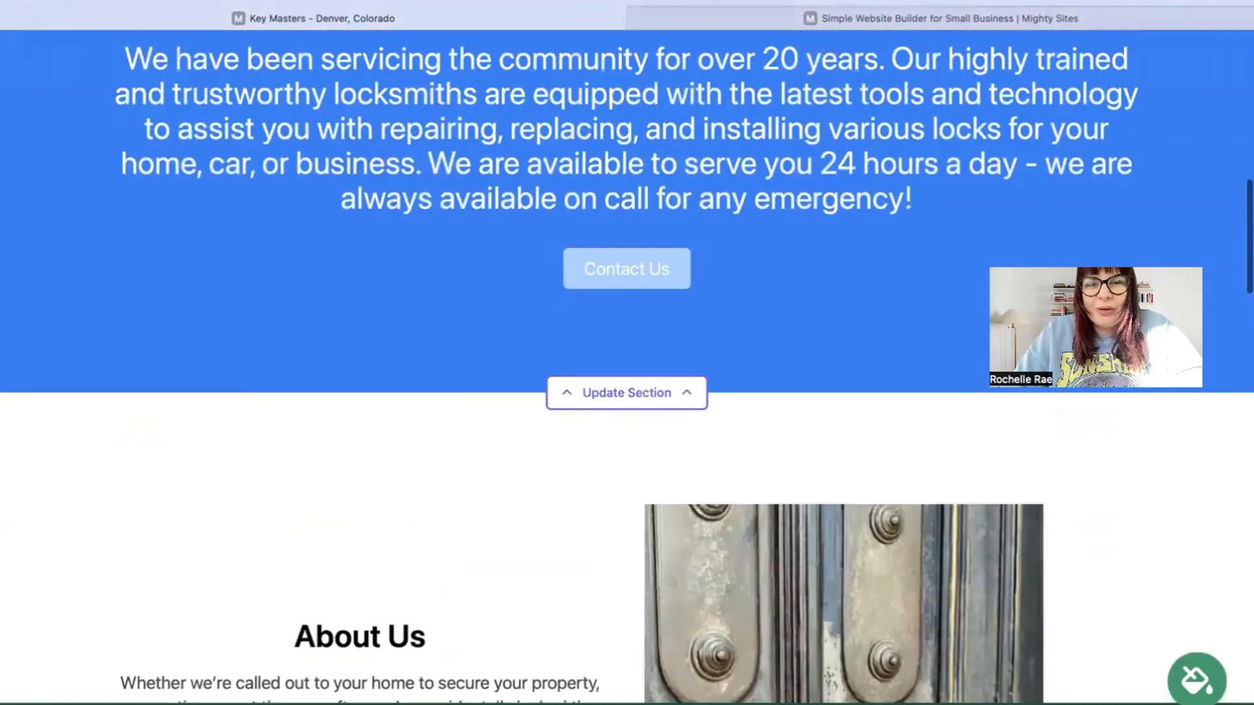
{"action": "scroll", "coordinate": [627, 352], "scroll_direction": "up", "scroll_amount": 7}
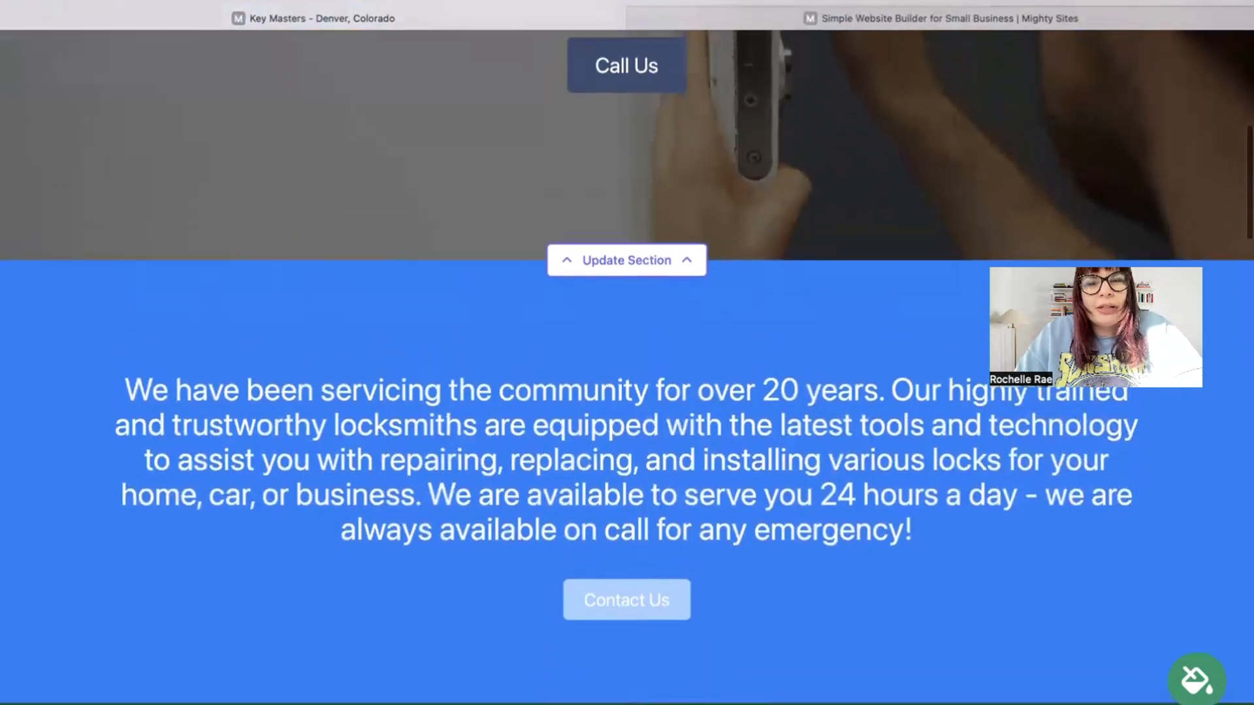
{"action": "scroll", "coordinate": [627, 353], "scroll_direction": "up", "scroll_amount": 7}
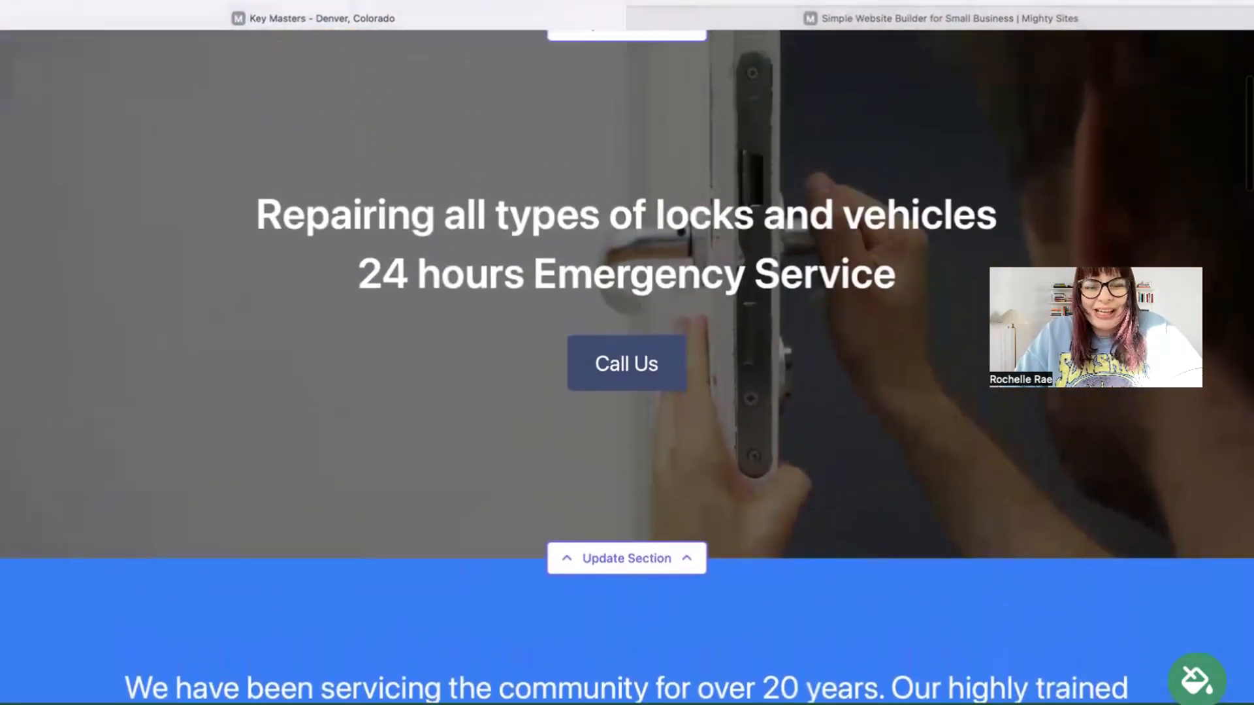
{"action": "scroll", "coordinate": [627, 353], "scroll_direction": "up", "scroll_amount": 1}
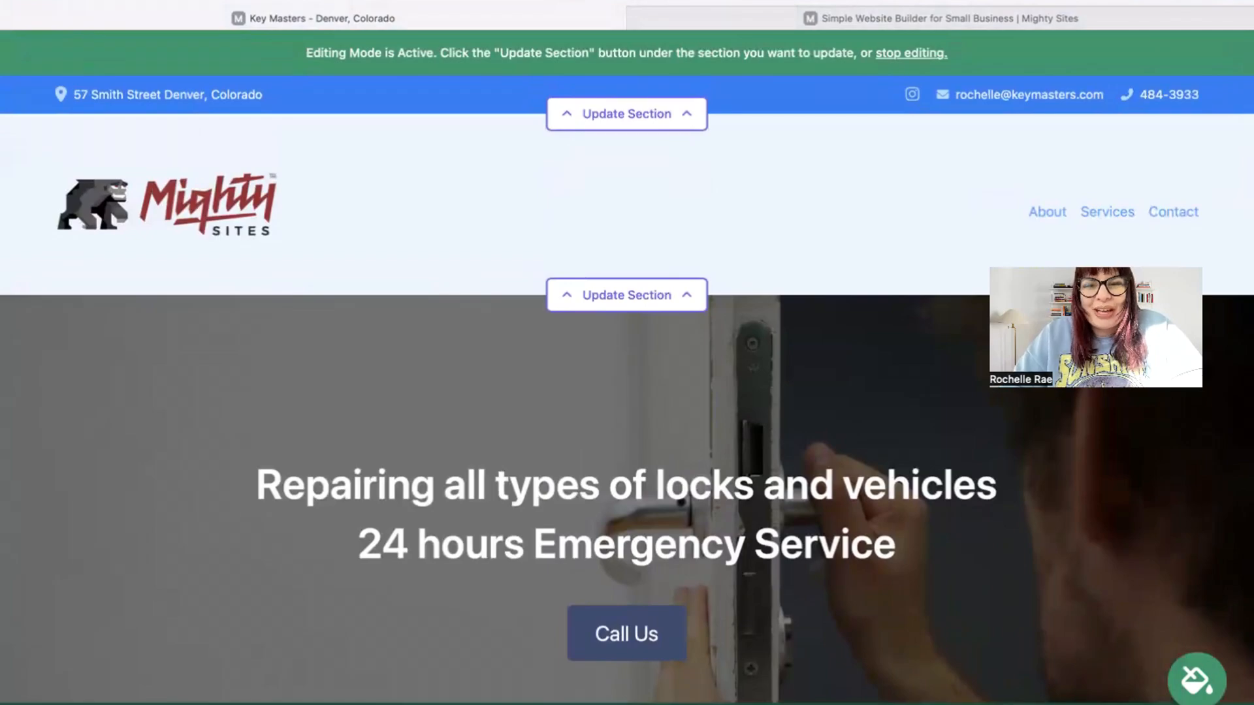
{"action": "key", "text": "super+["}
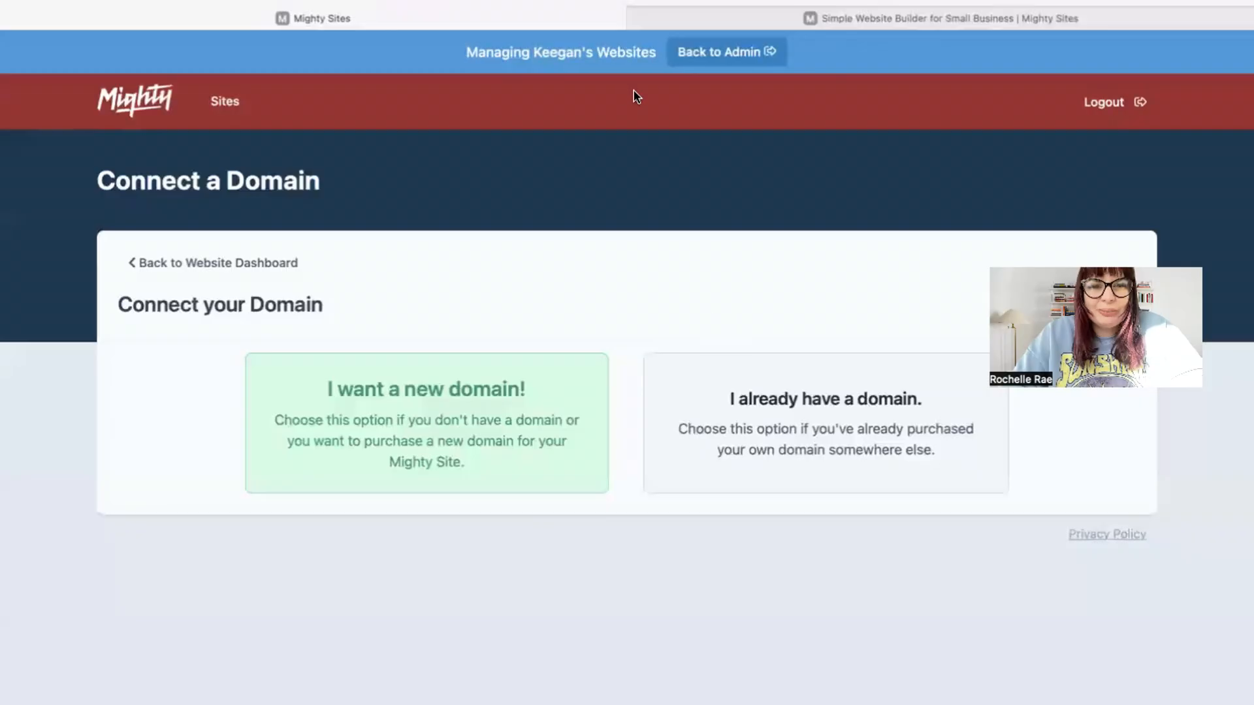